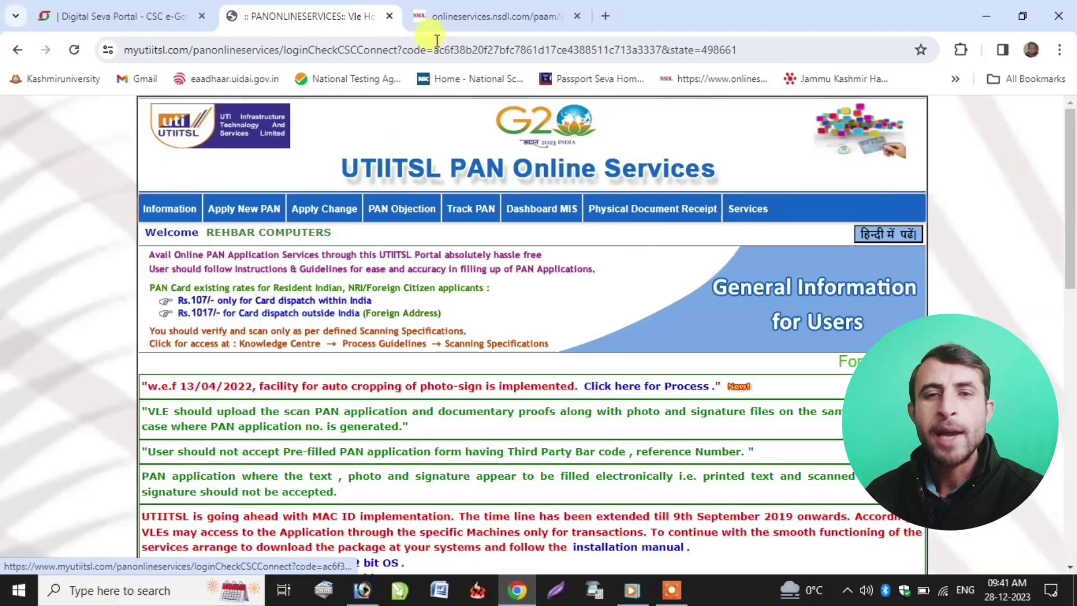
# - Return to the UTIITSL portal tab and close the NSDL portal tab
pyautogui.hotkey('ctrl', 'Tab')
pyautogui.click(305, 18)
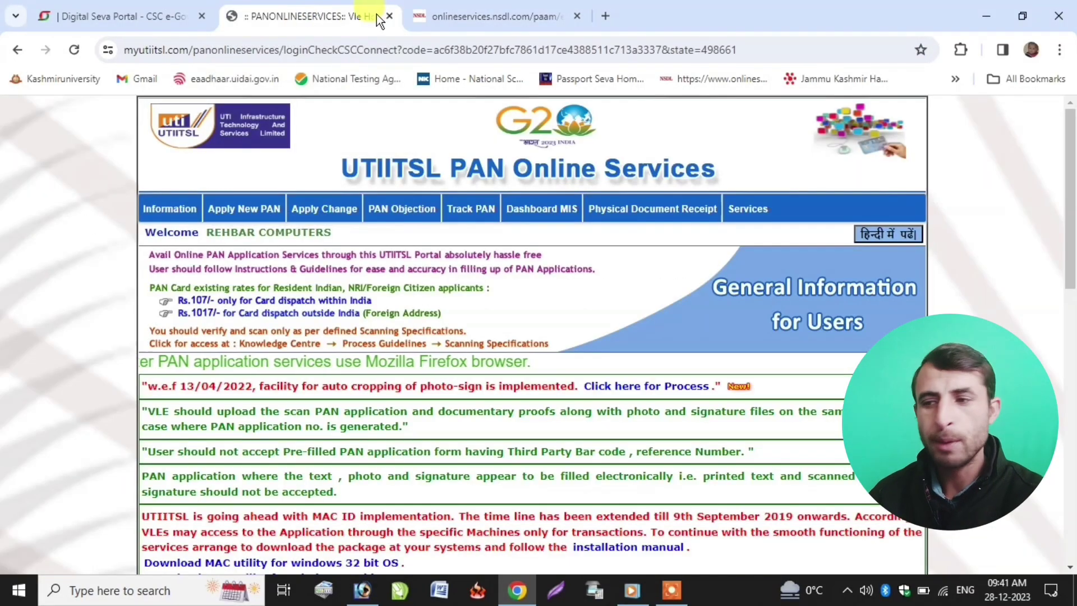
pyautogui.click(577, 16)
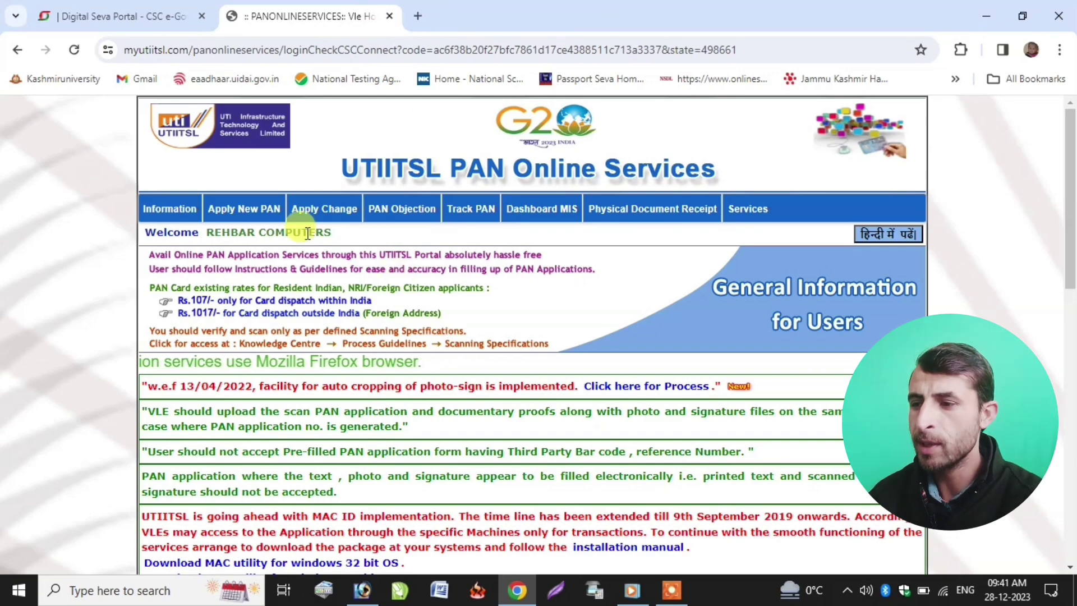
# - Start a new Form 49A PAN application and accept the physical-application instructions
pyautogui.moveTo(241, 212)
pyautogui.click(267, 257)
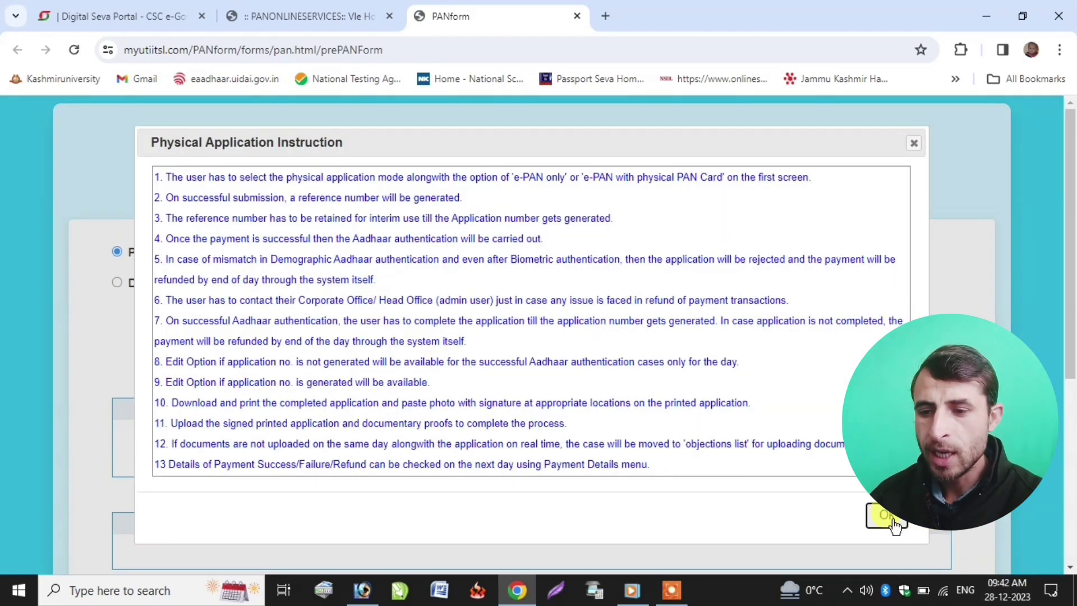
pyautogui.click(886, 514)
pyautogui.scroll(-1, 379, 404)
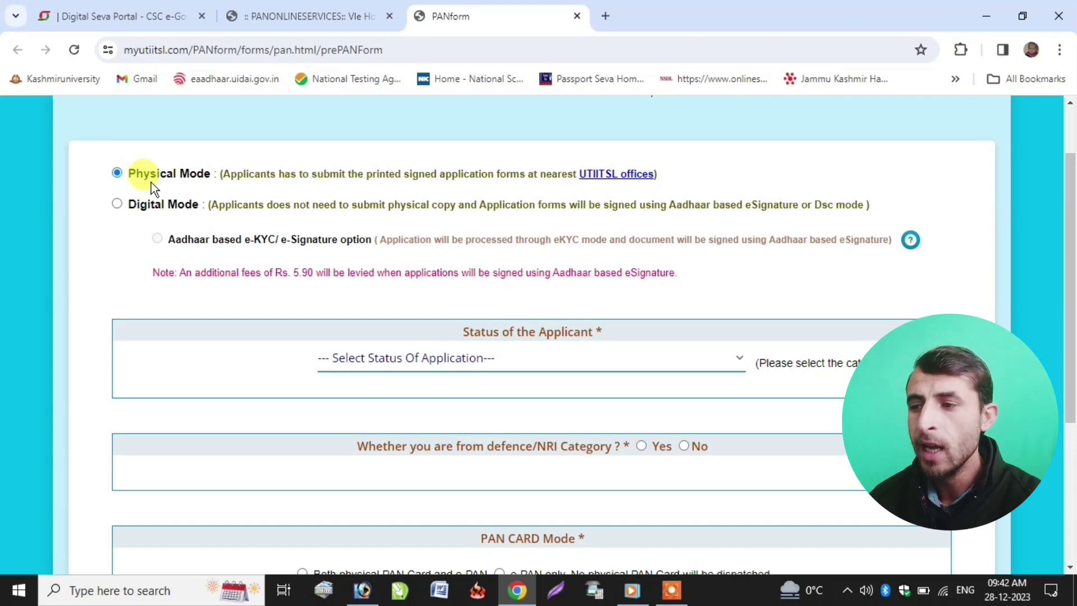
# - Choose Individual status, No for defence/NRI, both physical PAN card and e-PAN, then submit
pyautogui.click(381, 348)
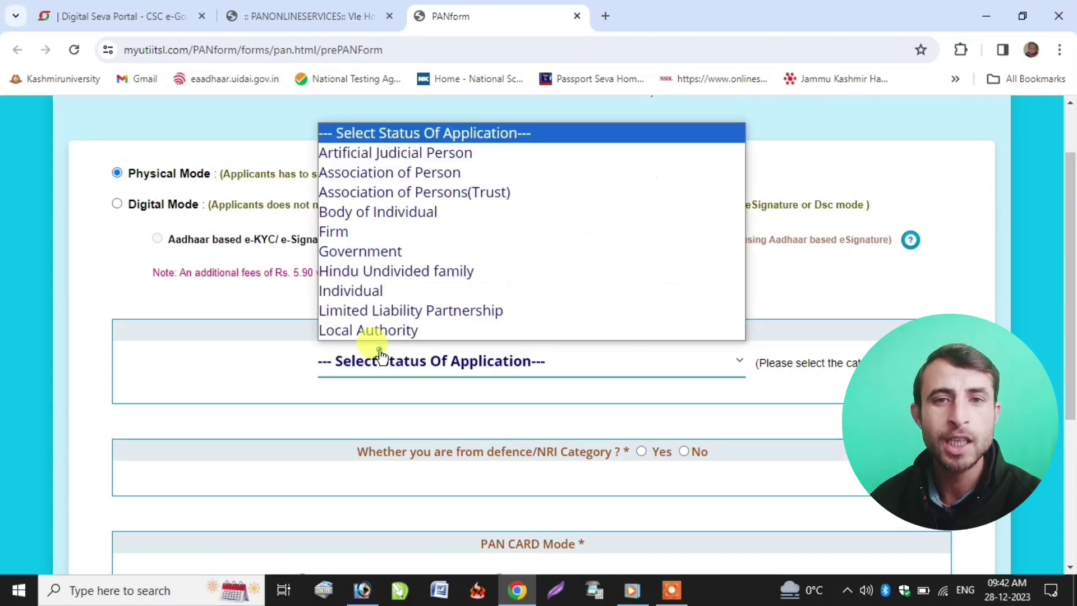
pyautogui.click(345, 289)
pyautogui.scroll(1, 365, 351)
pyautogui.scroll(-1, 383, 357)
pyautogui.scroll(-2, 383, 357)
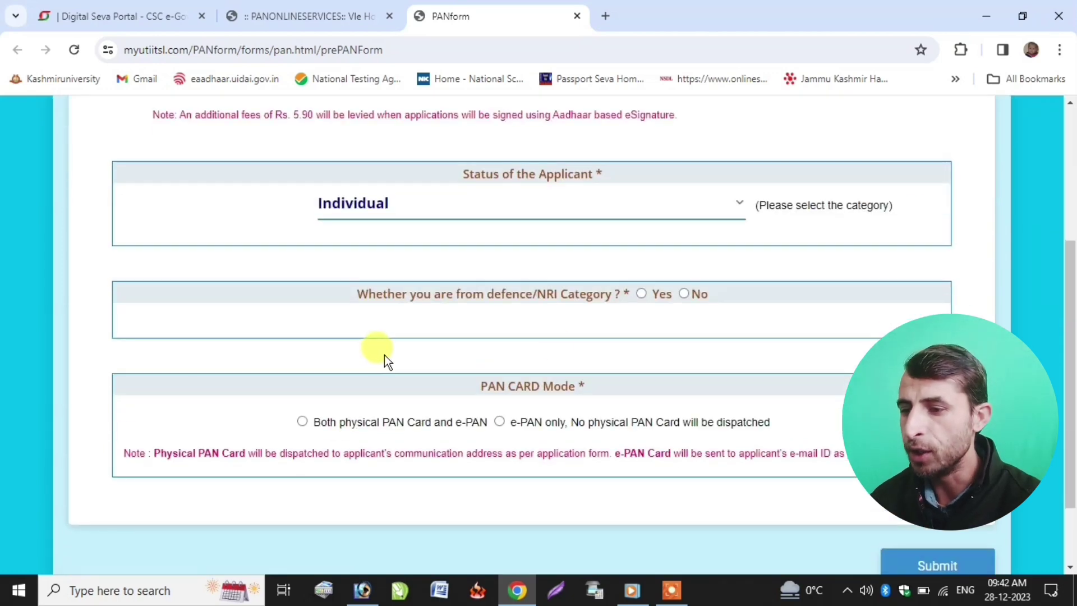
pyautogui.click(683, 293)
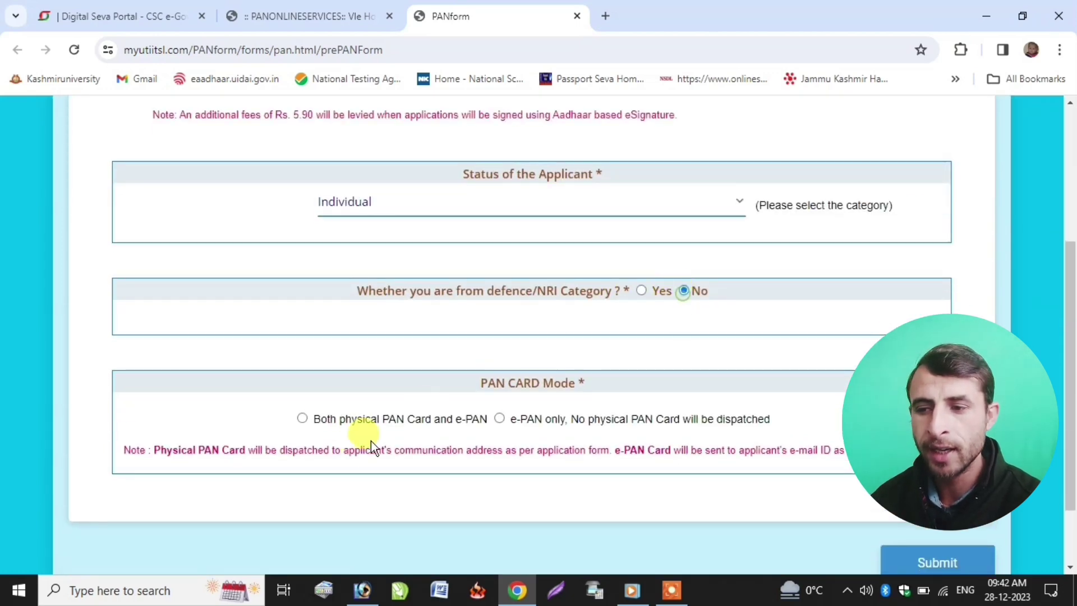
pyautogui.click(302, 419)
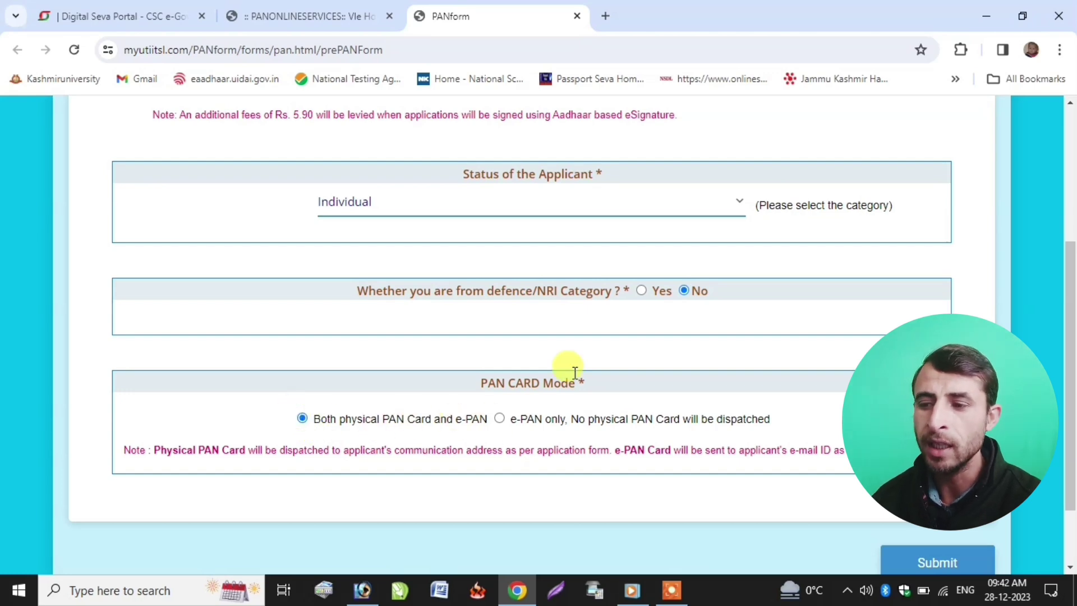
pyautogui.scroll(1, 436, 277)
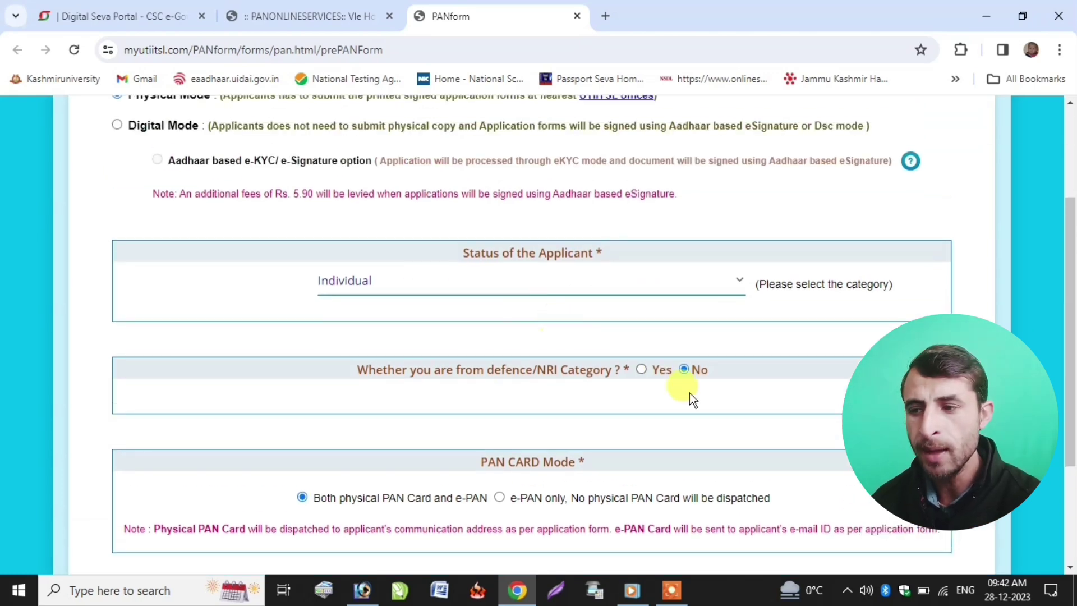
pyautogui.scroll(-3, 690, 396)
pyautogui.click(827, 469)
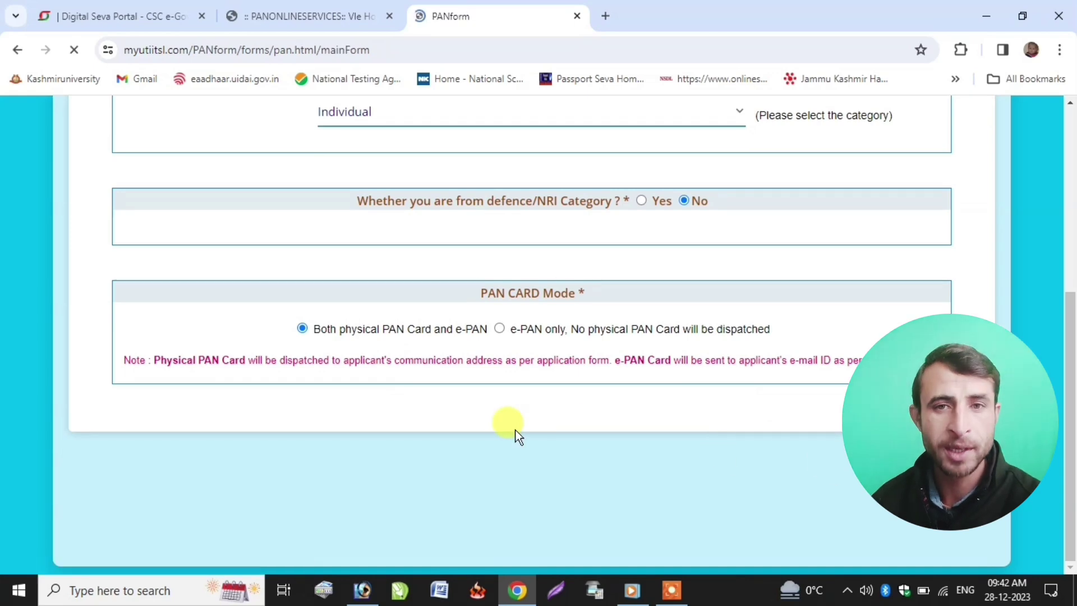
# - Acknowledge the reference number, pick title SHRI and autofill the applicant's name fields
pyautogui.scroll(-4, 376, 395)
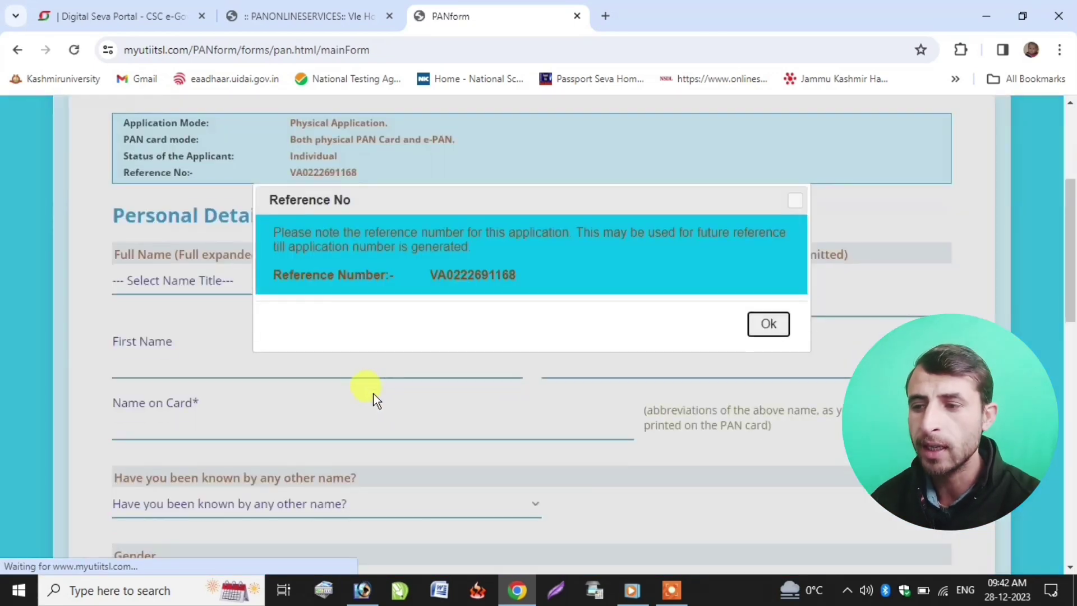
pyautogui.click(768, 324)
pyautogui.click(166, 280)
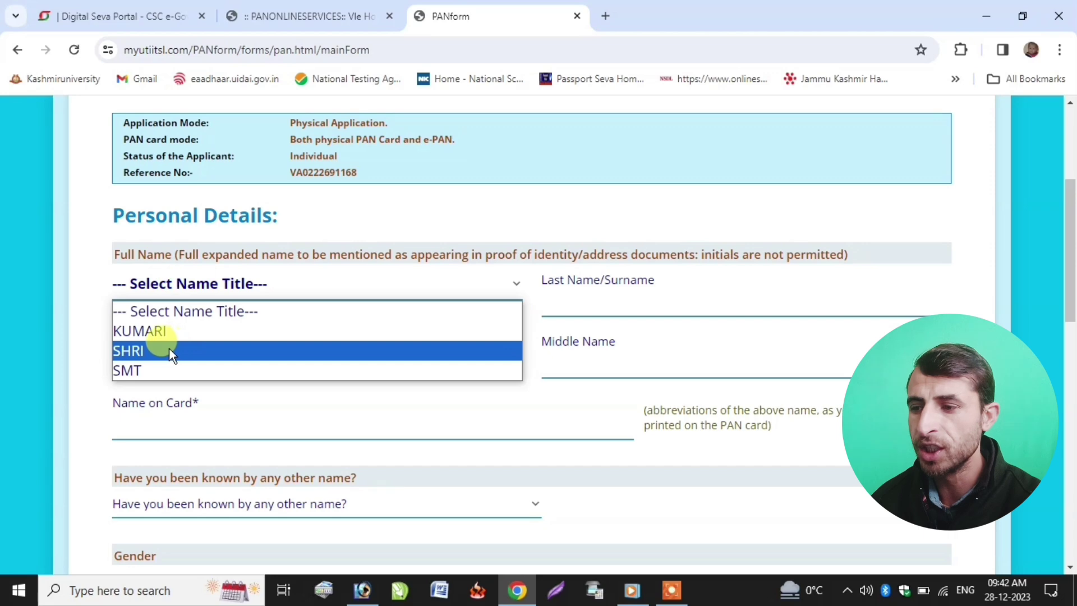
pyautogui.click(168, 348)
pyautogui.click(586, 301)
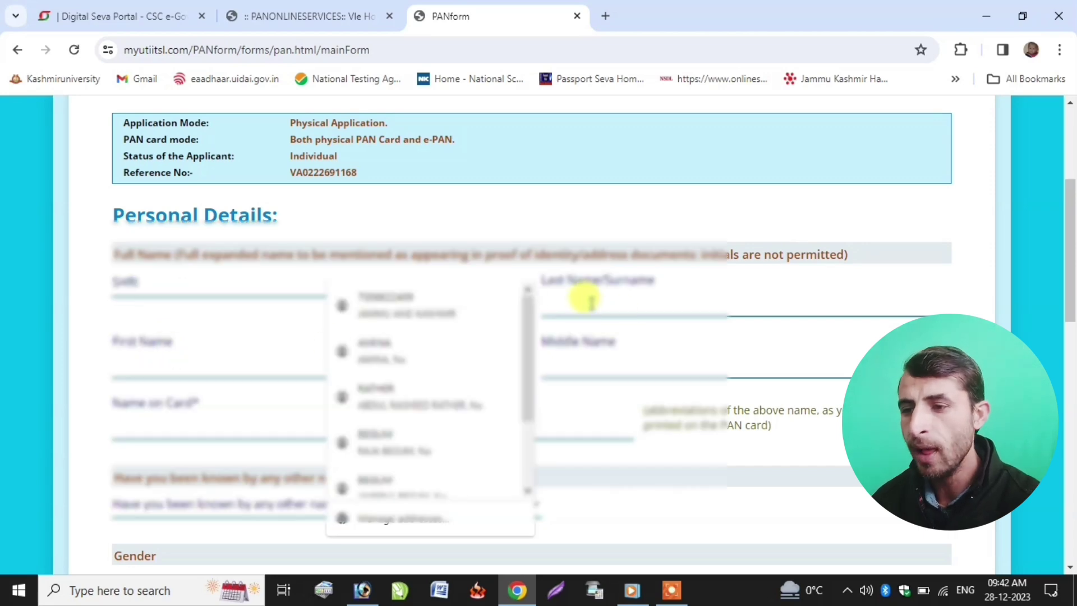
pyautogui.click(393, 354)
# - Answer NO to other name and enter the 2007 birth date flagged as a Minor Case
pyautogui.scroll(4, 240, 407)
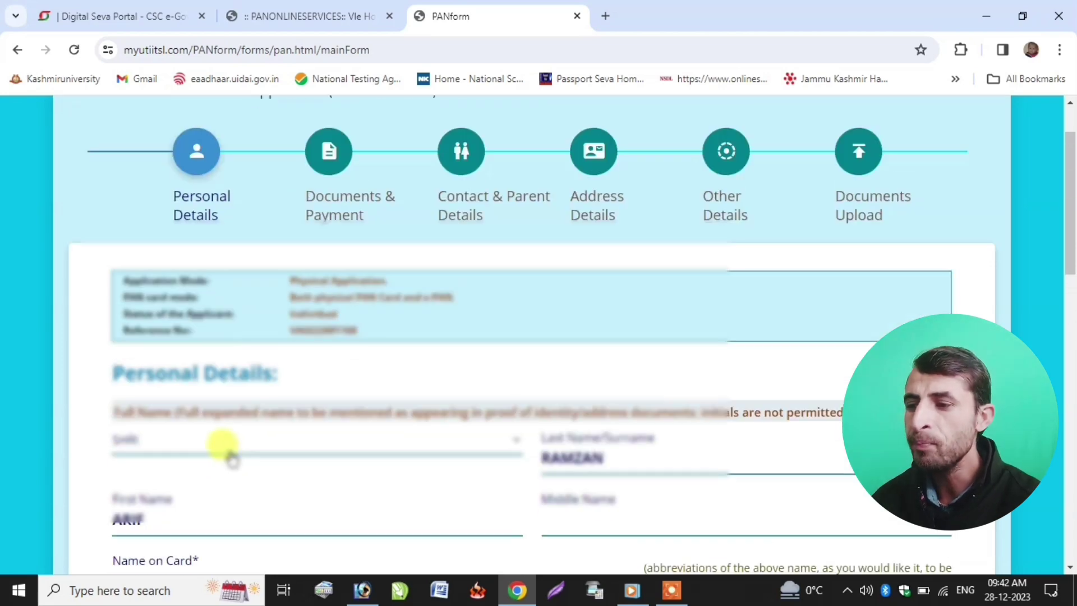
pyautogui.scroll(-5, 232, 459)
pyautogui.scroll(-1, 221, 442)
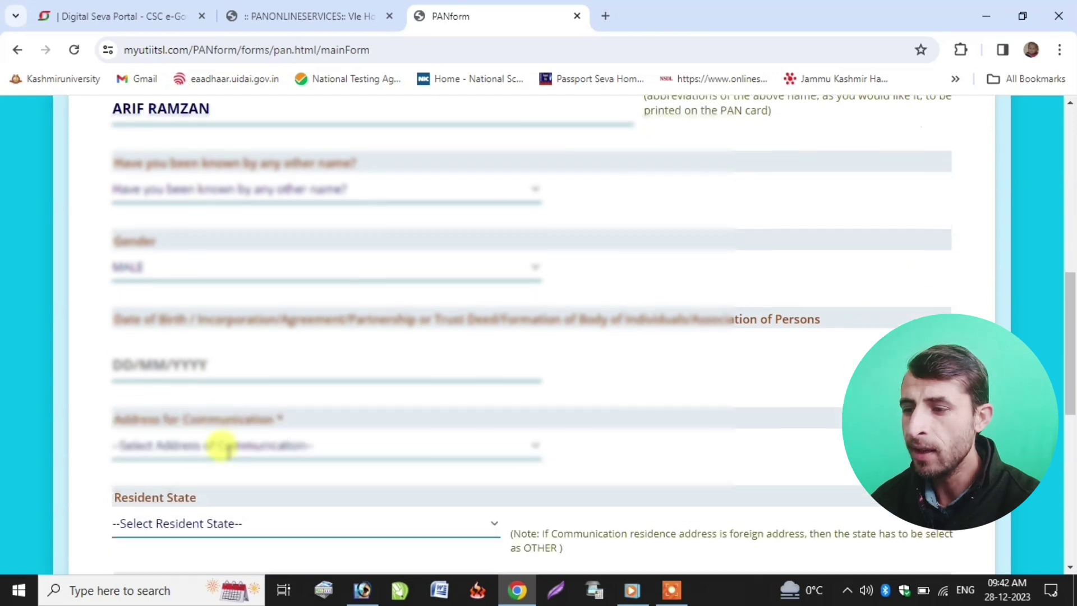
pyautogui.click(203, 191)
pyautogui.click(196, 236)
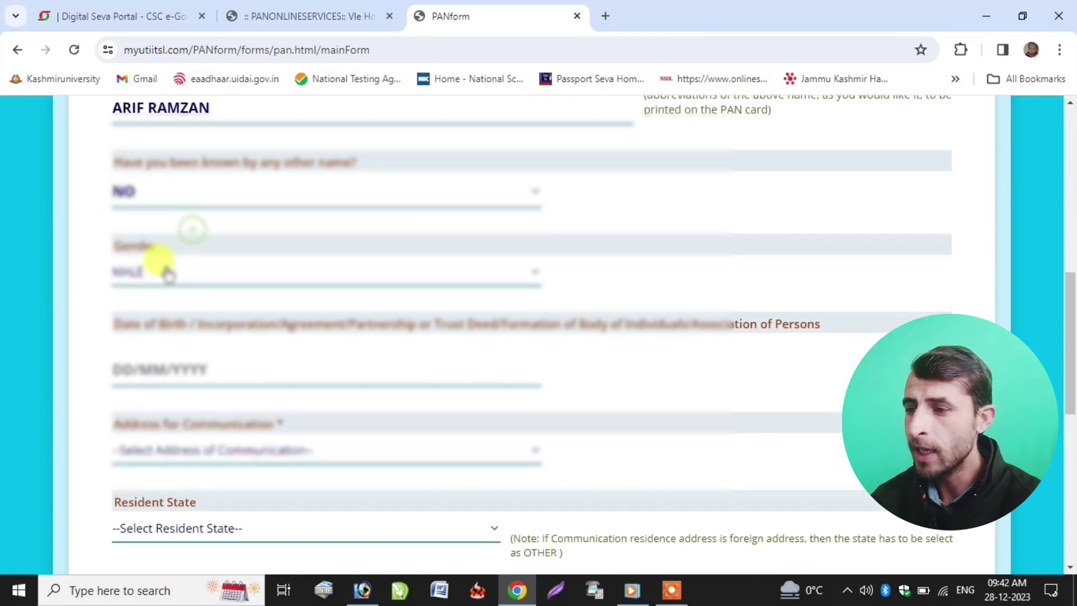
pyautogui.click(115, 365)
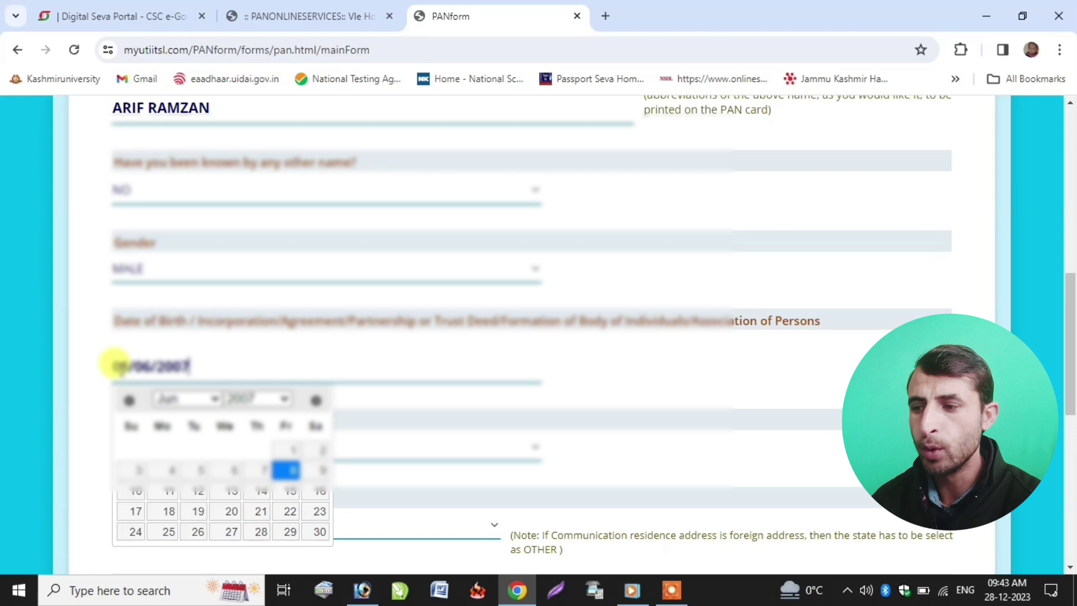
pyautogui.click(286, 471)
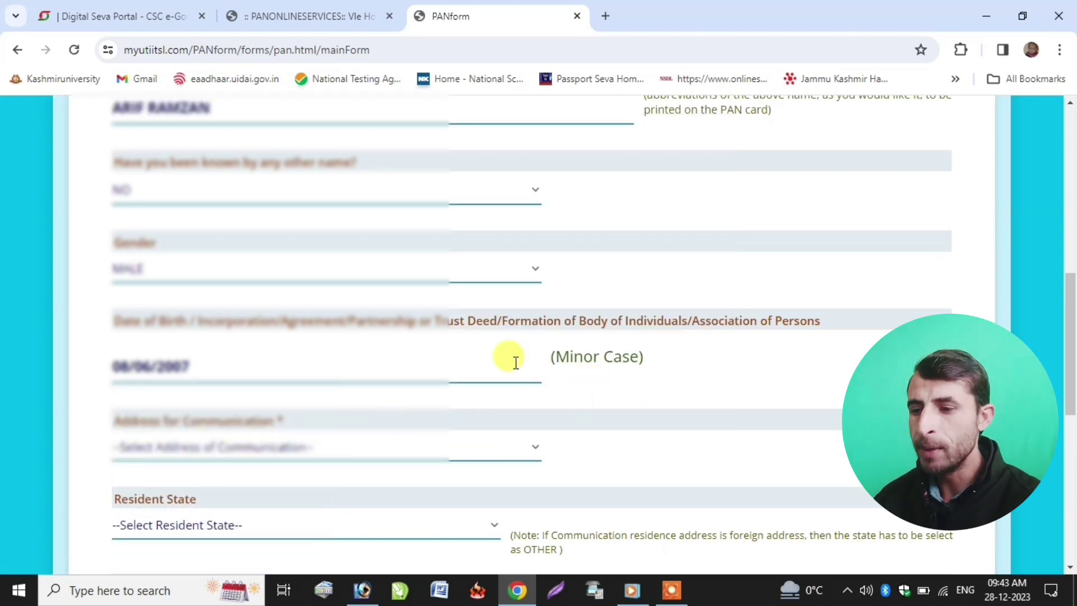
pyautogui.moveTo(547, 358); pyautogui.dragTo(619, 354)
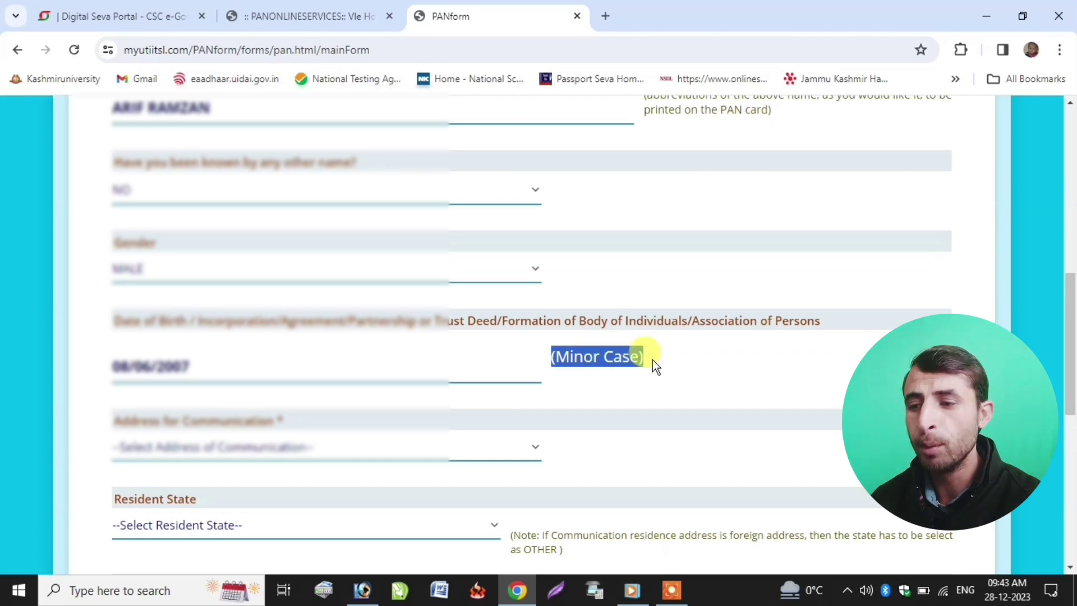
pyautogui.click(175, 368)
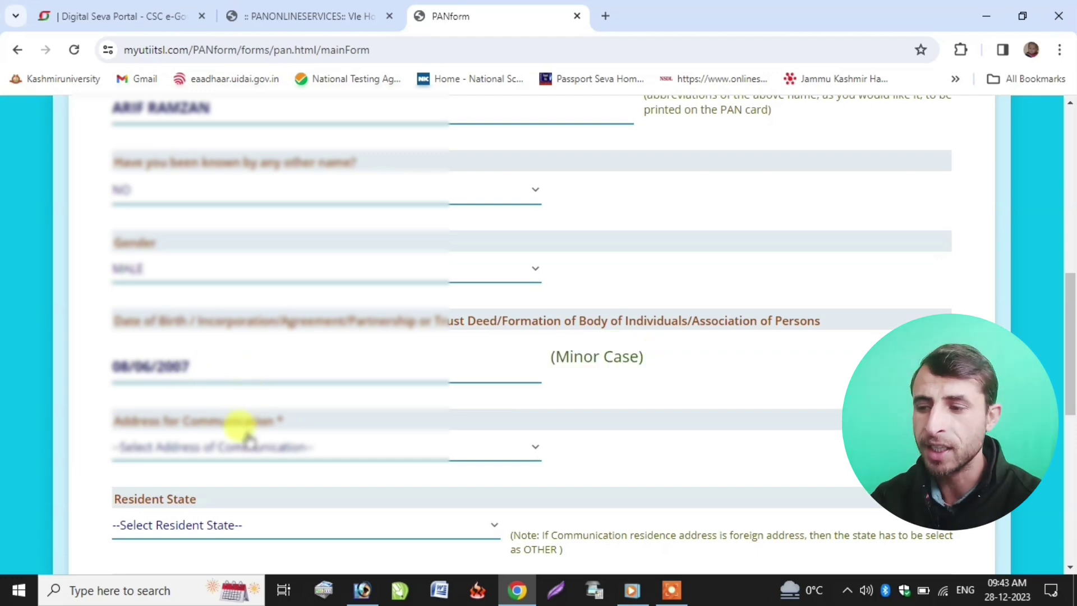
pyautogui.scroll(-3, 240, 433)
# - Set communication address to RESIDENCE and both resident and representative state to JAMMU AND KASHMIR
pyautogui.click(168, 290)
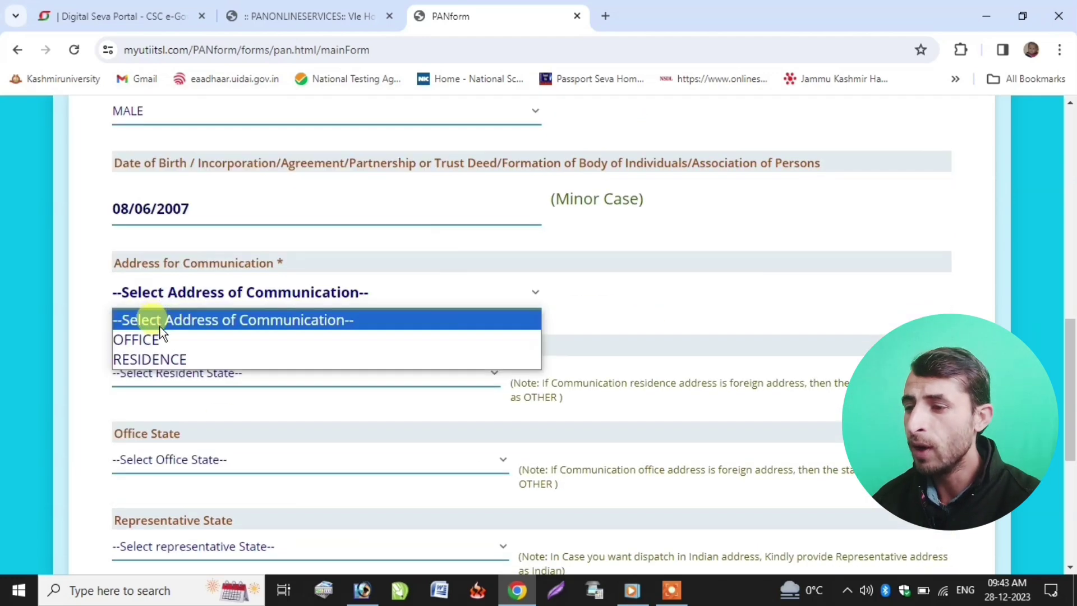
pyautogui.click(150, 358)
pyautogui.scroll(-1, 160, 298)
pyautogui.click(161, 297)
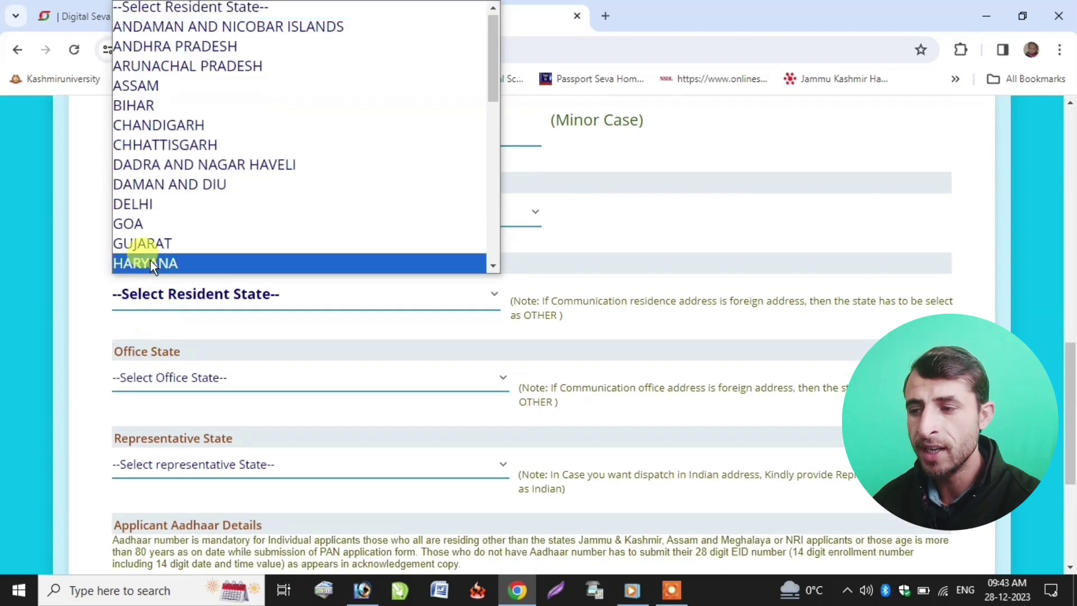
pyautogui.scroll(-7, 192, 181)
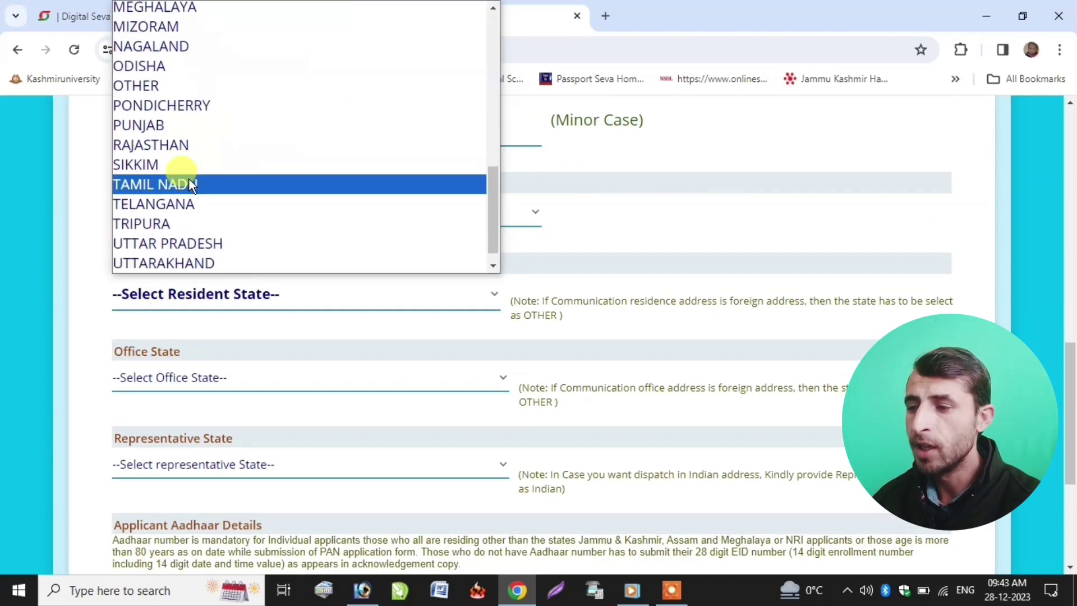
pyautogui.scroll(5, 199, 137)
pyautogui.click(196, 137)
pyautogui.scroll(-3, 180, 224)
pyautogui.click(168, 311)
pyautogui.scroll(-8, 179, 253)
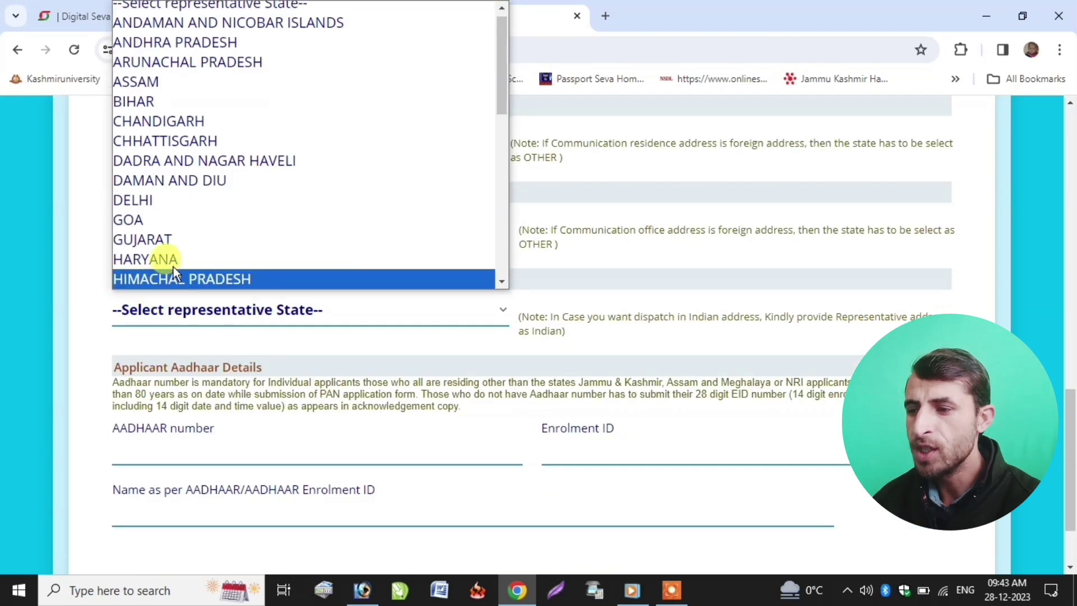
pyautogui.scroll(5, 186, 240)
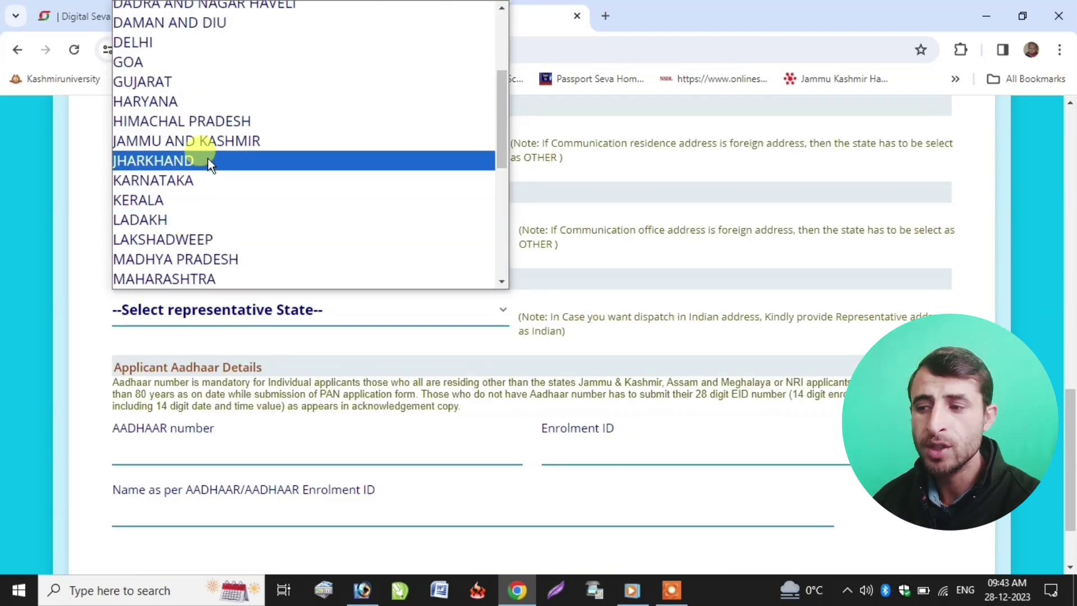
pyautogui.click(207, 141)
pyautogui.moveTo(110, 280); pyautogui.dragTo(232, 276)
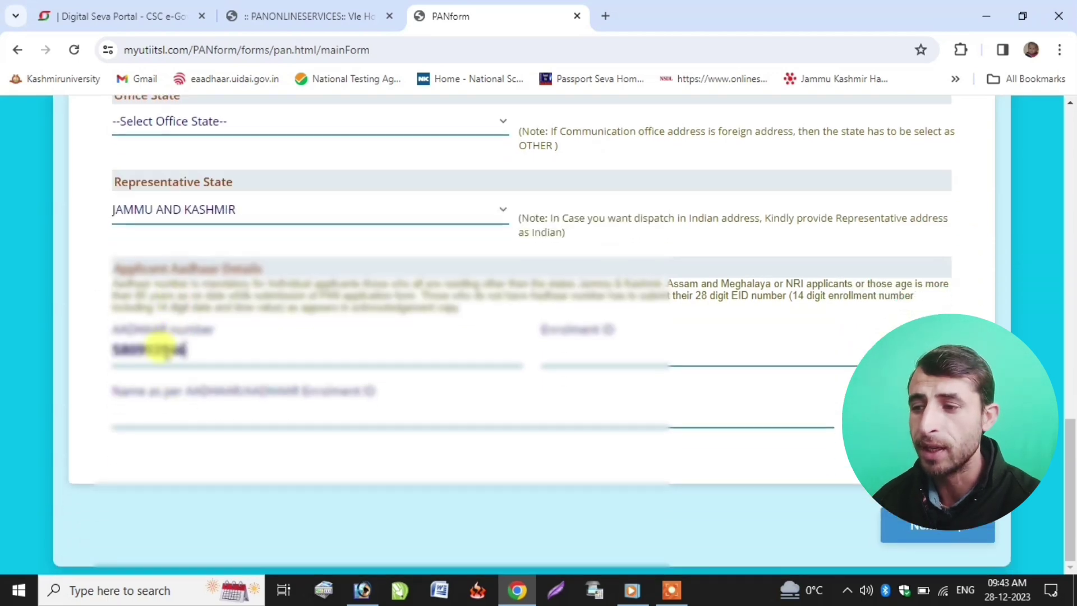
# - Enter and re-confirm the Aadhaar number and fill in the name as on Aadhaar
pyautogui.click(550, 352)
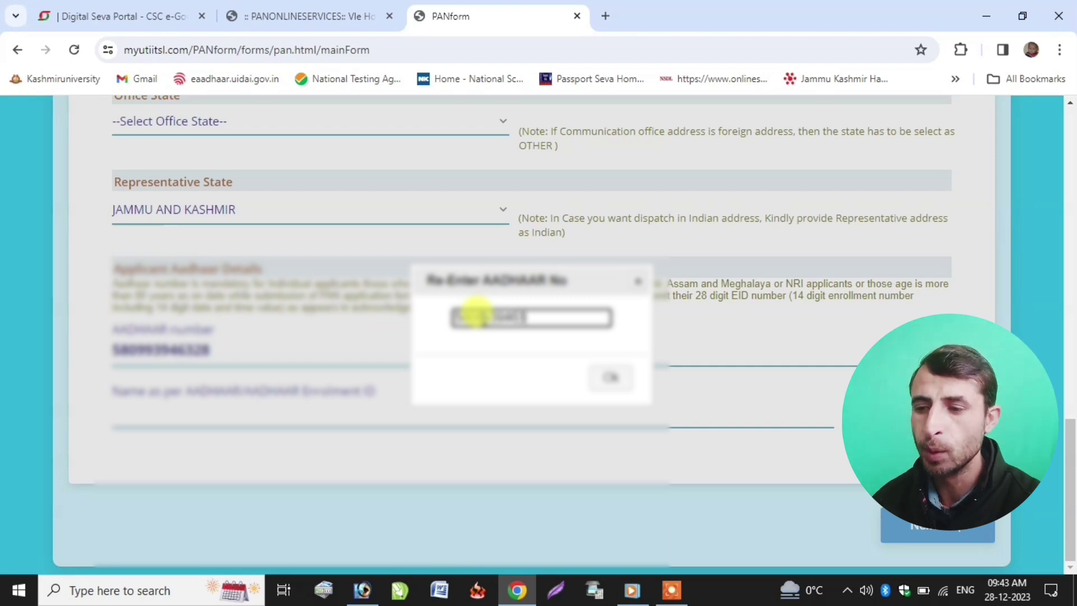
pyautogui.click(598, 365)
pyautogui.click(115, 393)
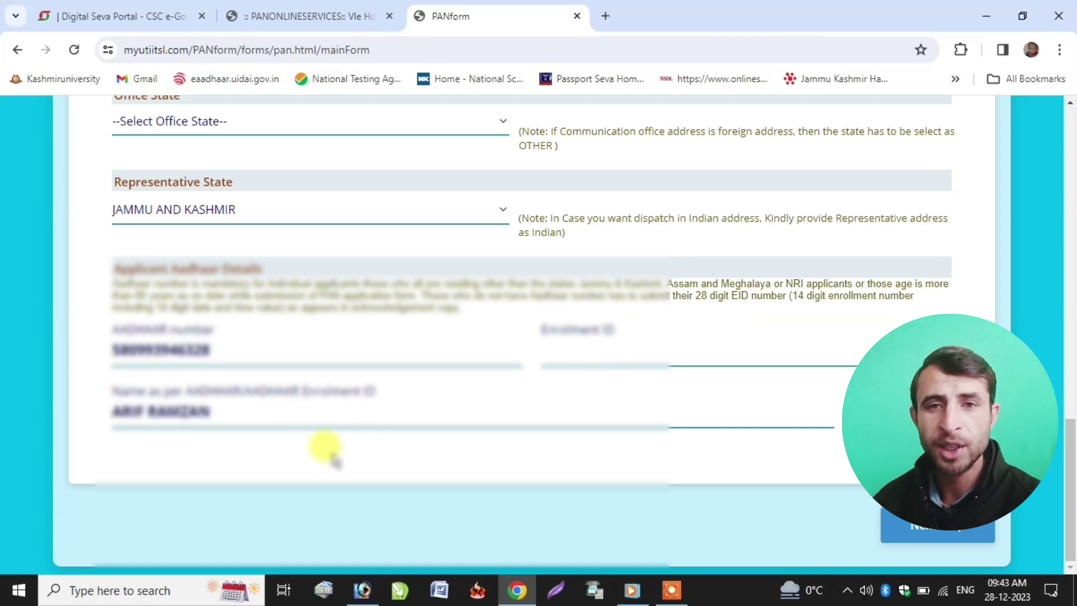
pyautogui.scroll(7, 188, 365)
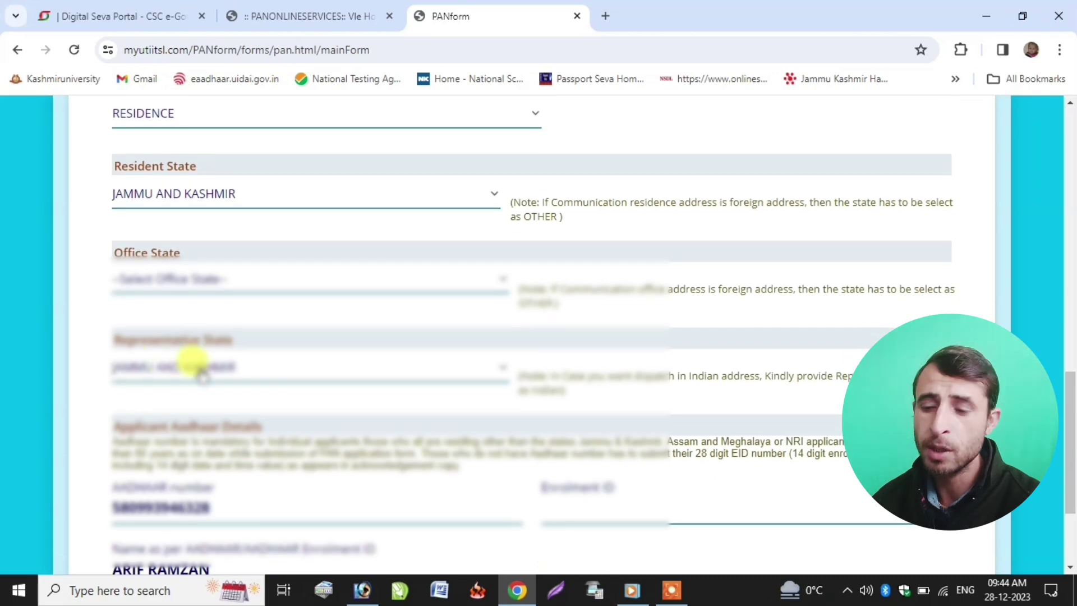
pyautogui.scroll(-7, 181, 395)
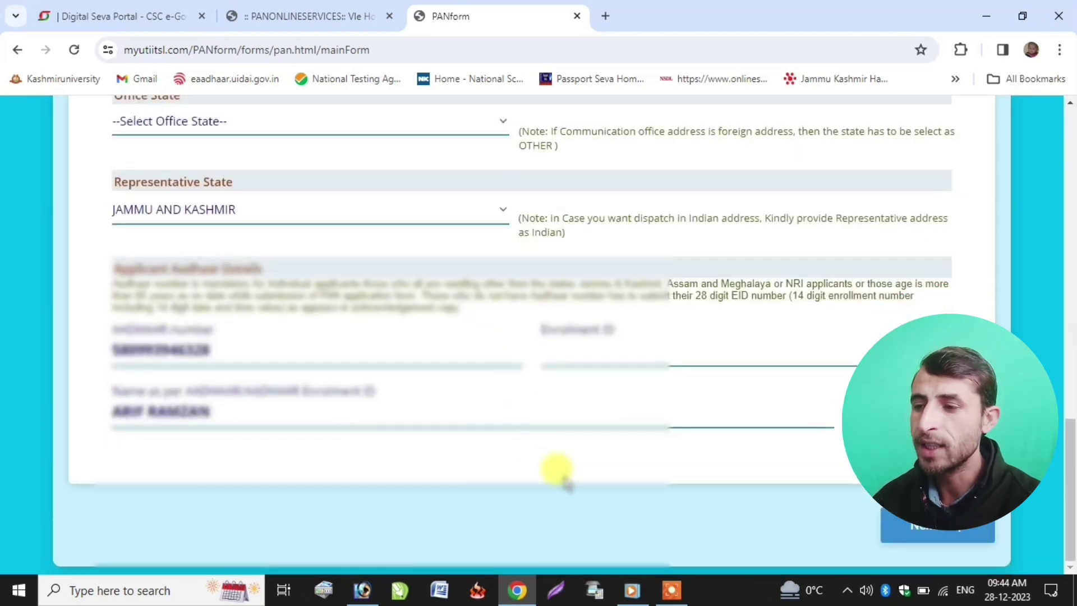
# - On the Documents step, choose AADHAAR Card issued by UIDAI (In Copy) as identity proof
pyautogui.click(964, 529)
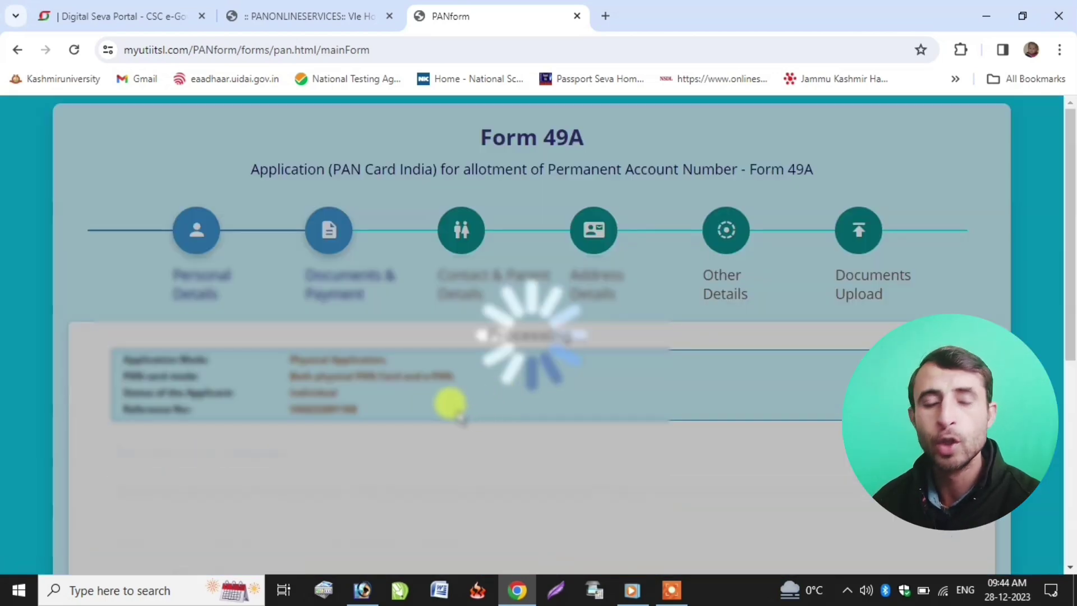
pyautogui.scroll(-3, 314, 398)
pyautogui.scroll(-3, 235, 373)
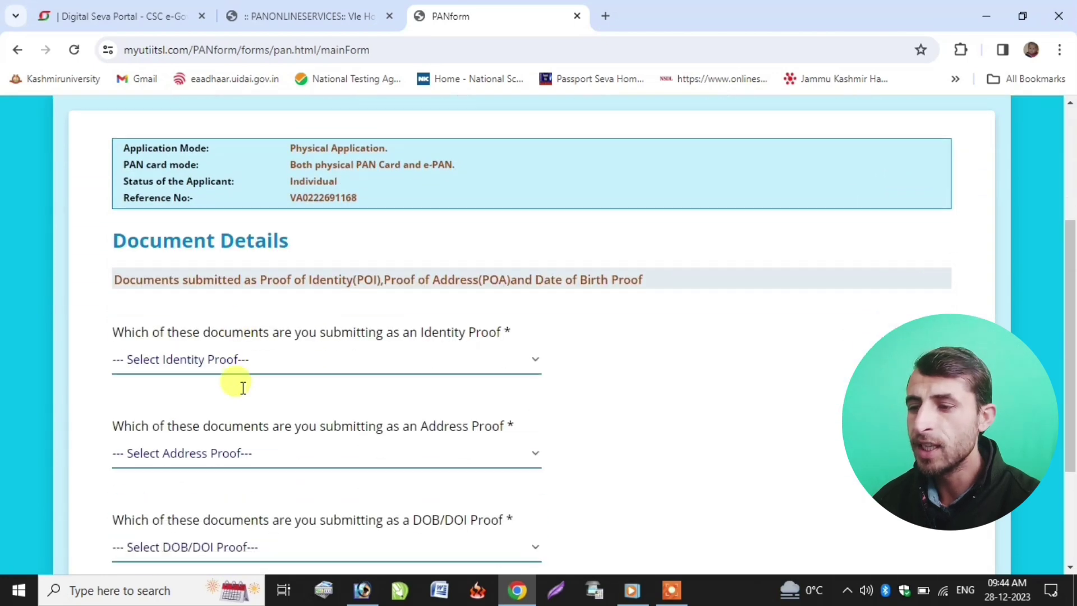
pyautogui.click(194, 263)
pyautogui.click(185, 304)
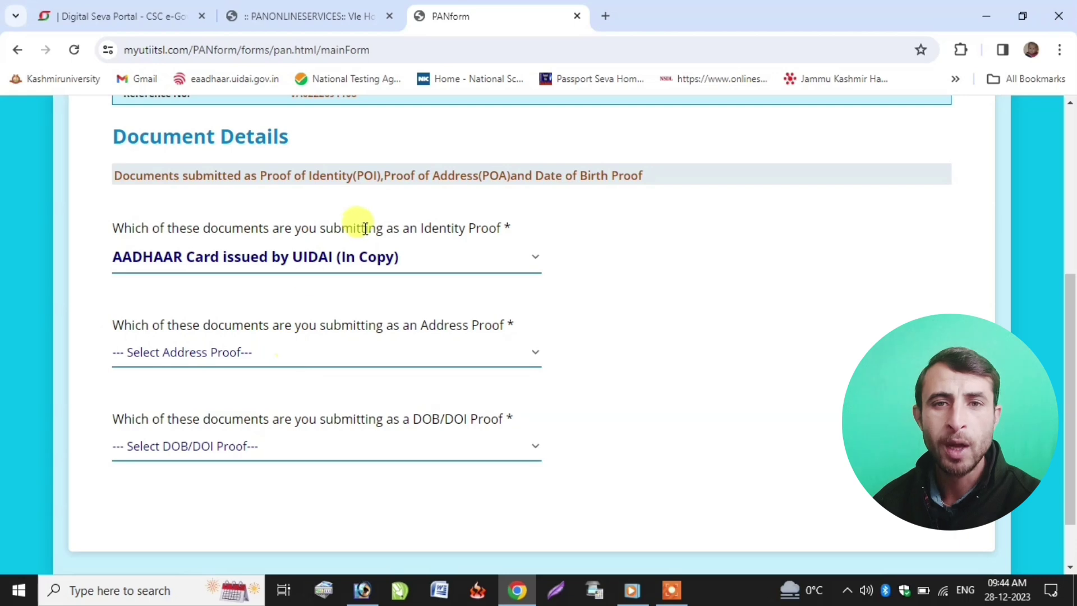
pyautogui.moveTo(415, 228); pyautogui.dragTo(534, 247)
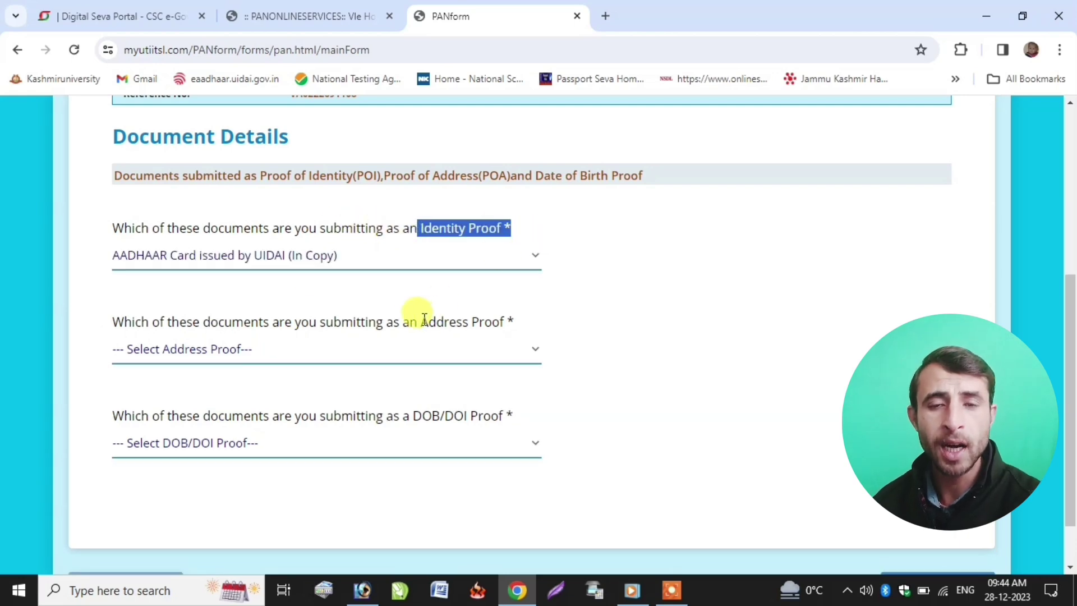
pyautogui.moveTo(418, 321); pyautogui.dragTo(540, 327)
pyautogui.moveTo(411, 415); pyautogui.dragTo(511, 408)
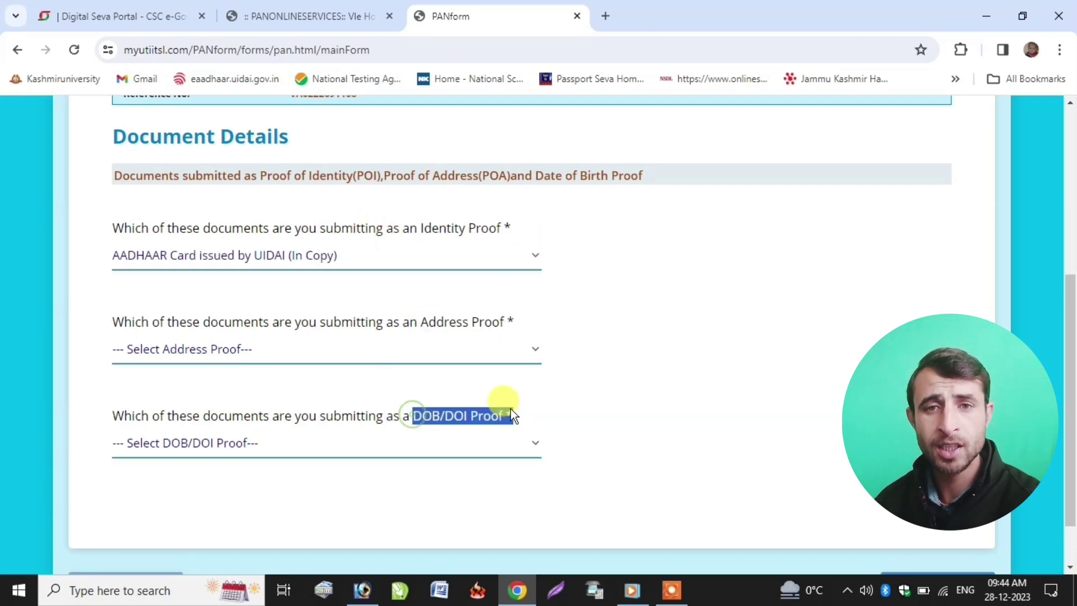
# - Choose the same Aadhaar card copy as address proof and DOB/DOI proof
pyautogui.click(226, 339)
pyautogui.click(222, 30)
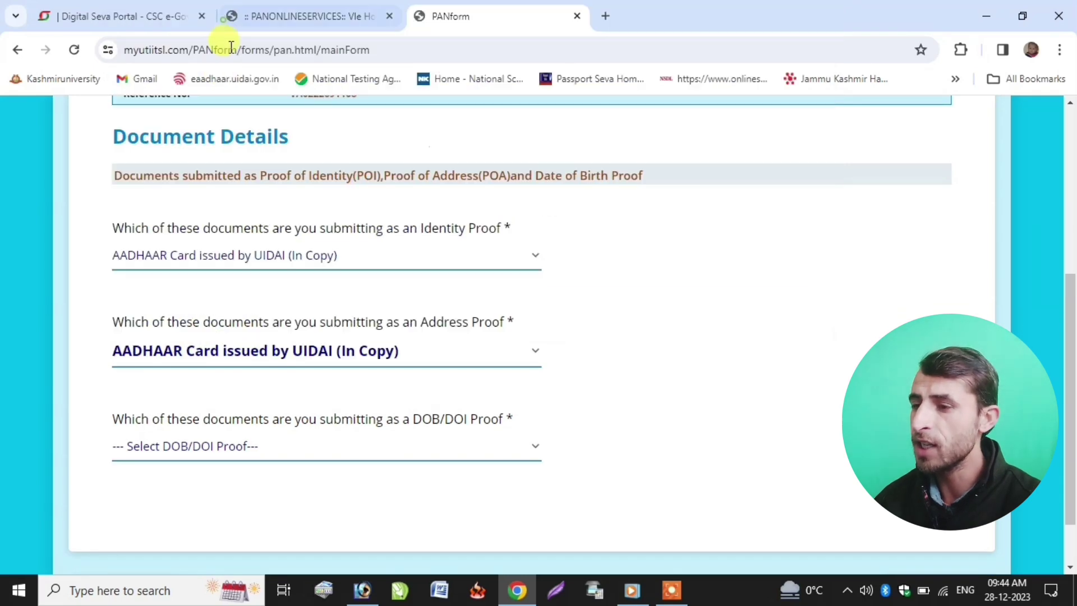
pyautogui.click(218, 443)
pyautogui.click(240, 195)
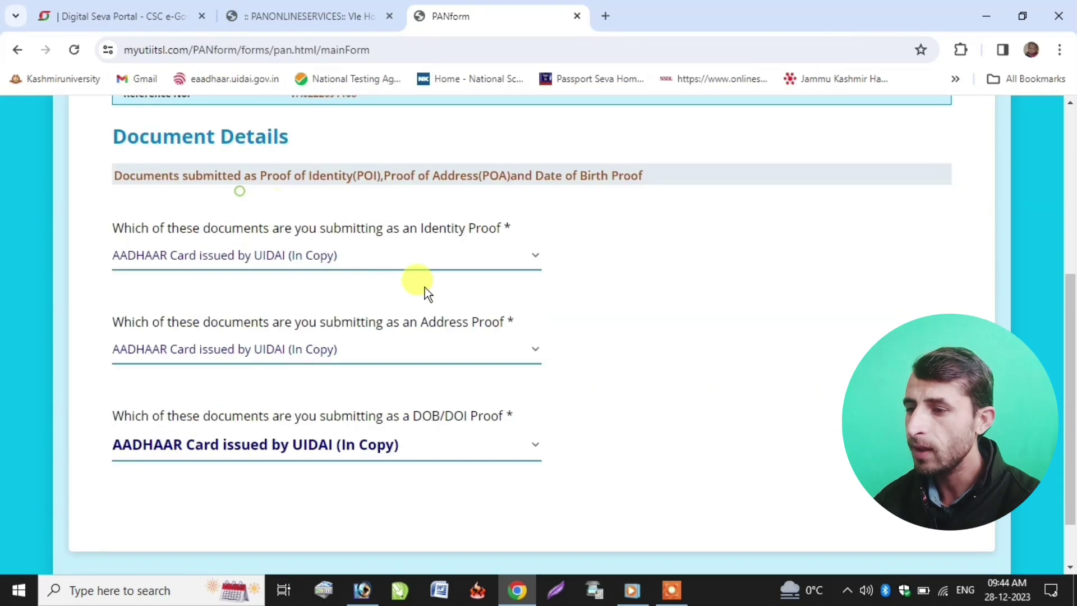
pyautogui.scroll(-1, 812, 459)
pyautogui.scroll(4, 863, 499)
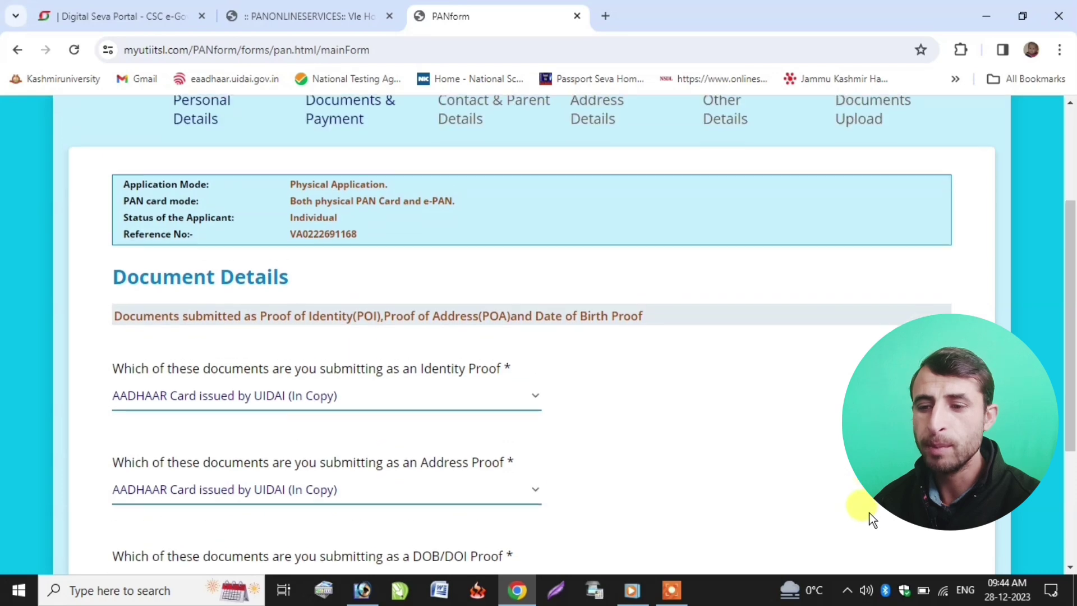
pyautogui.scroll(-4, 869, 513)
pyautogui.click(926, 530)
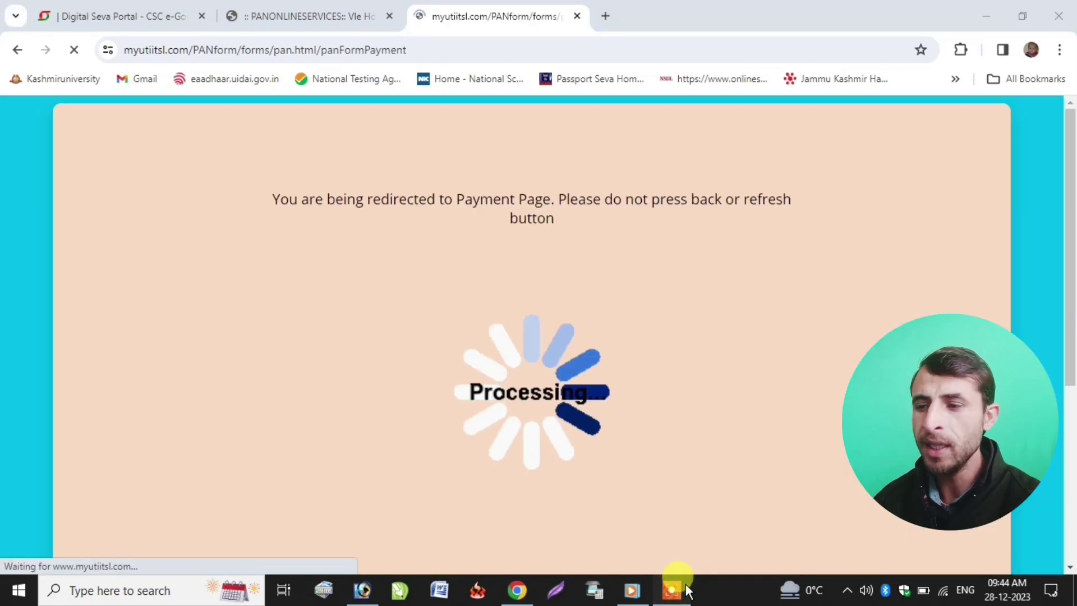
# - Complete the e-wallet payment redirect and acknowledge the Aadhaar Authentication message
pyautogui.click(679, 589)
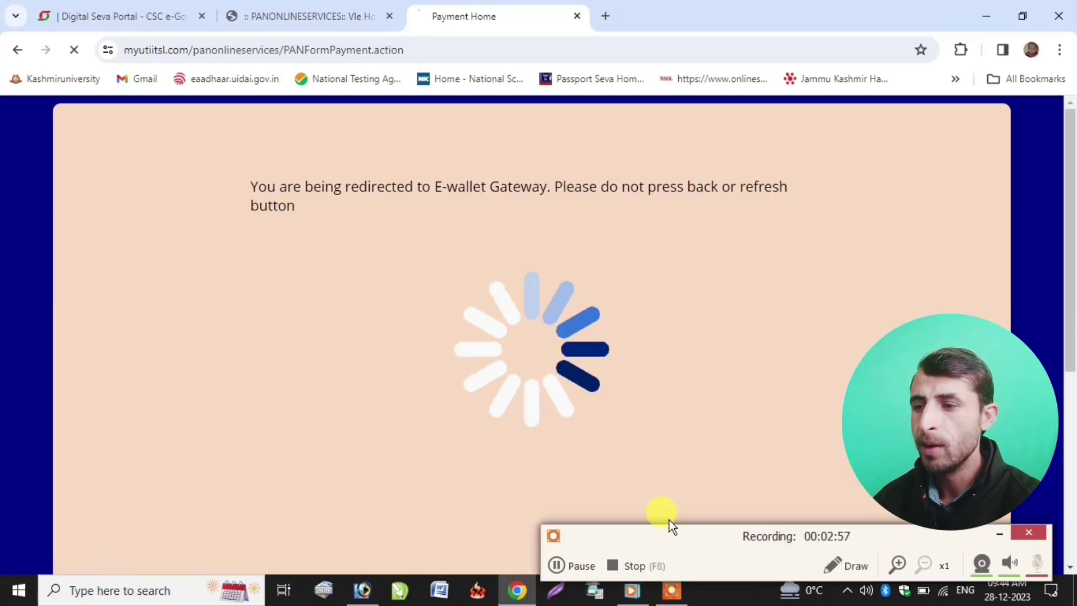
pyautogui.click(580, 565)
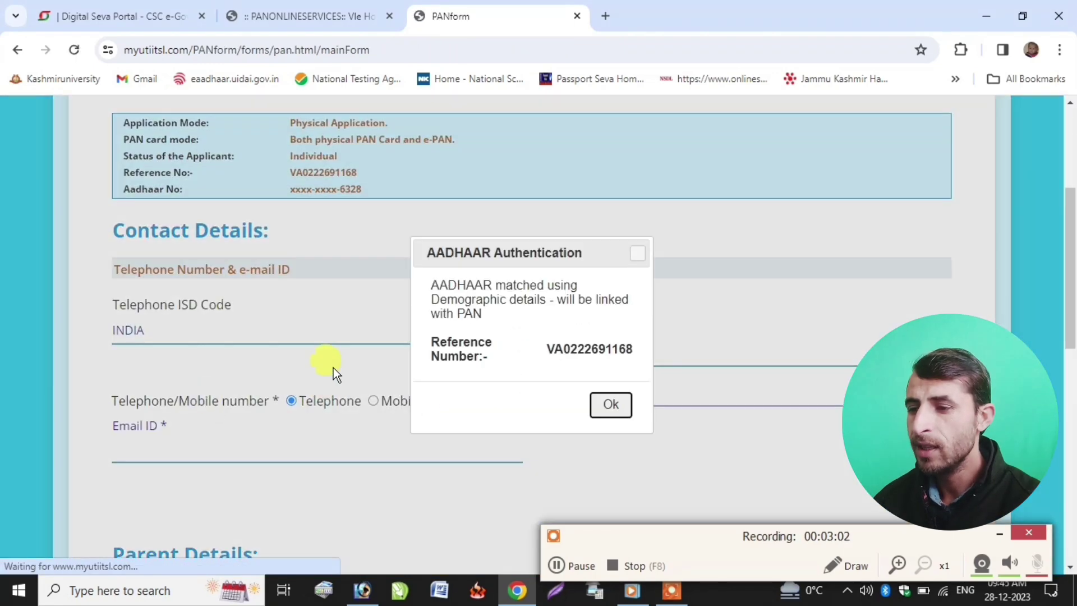
pyautogui.click(608, 404)
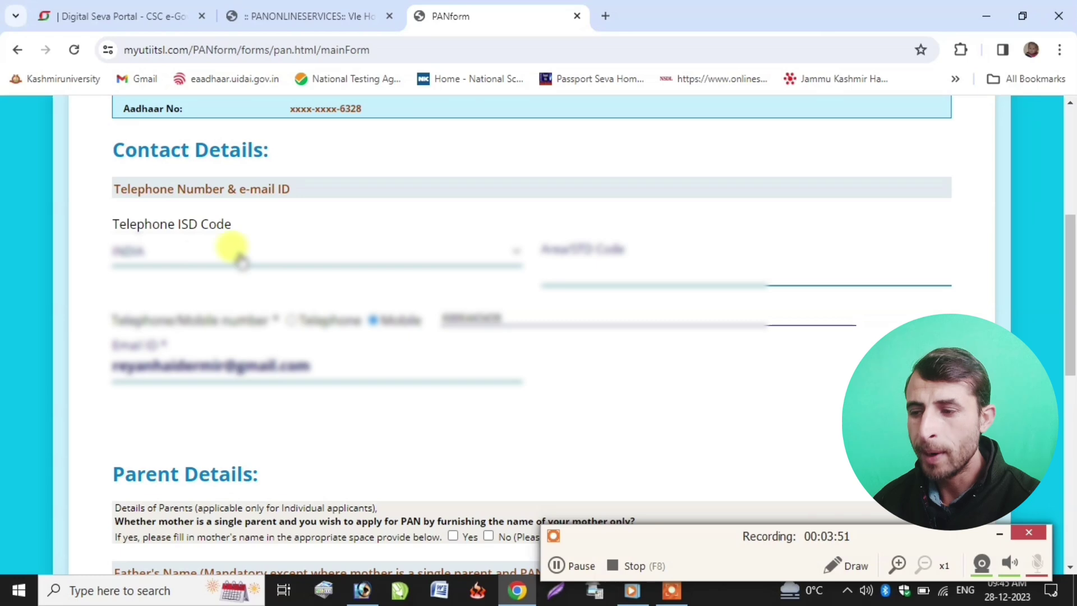
pyautogui.scroll(-2, 191, 357)
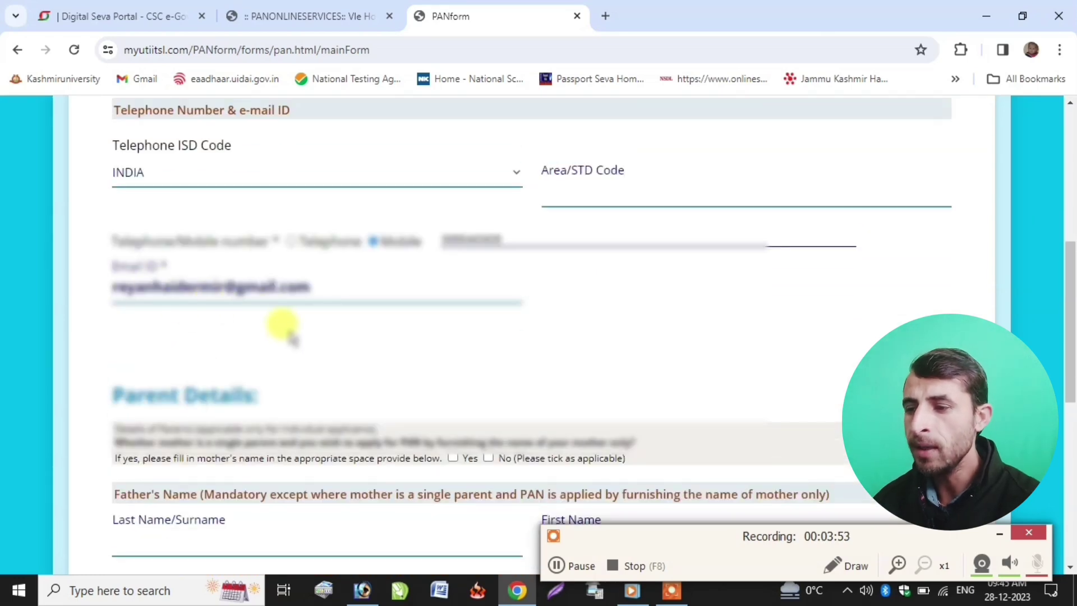
pyautogui.scroll(-3, 284, 331)
pyautogui.scroll(-2, 204, 362)
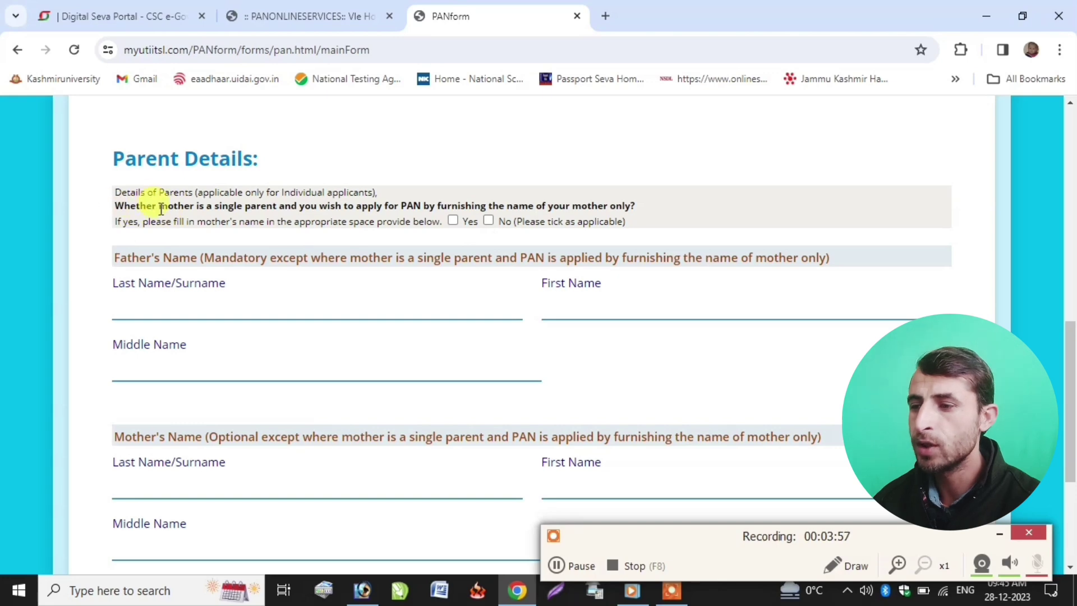
# - Answer No to single-parent mother and enter the father's surname, first and middle names
pyautogui.click(488, 220)
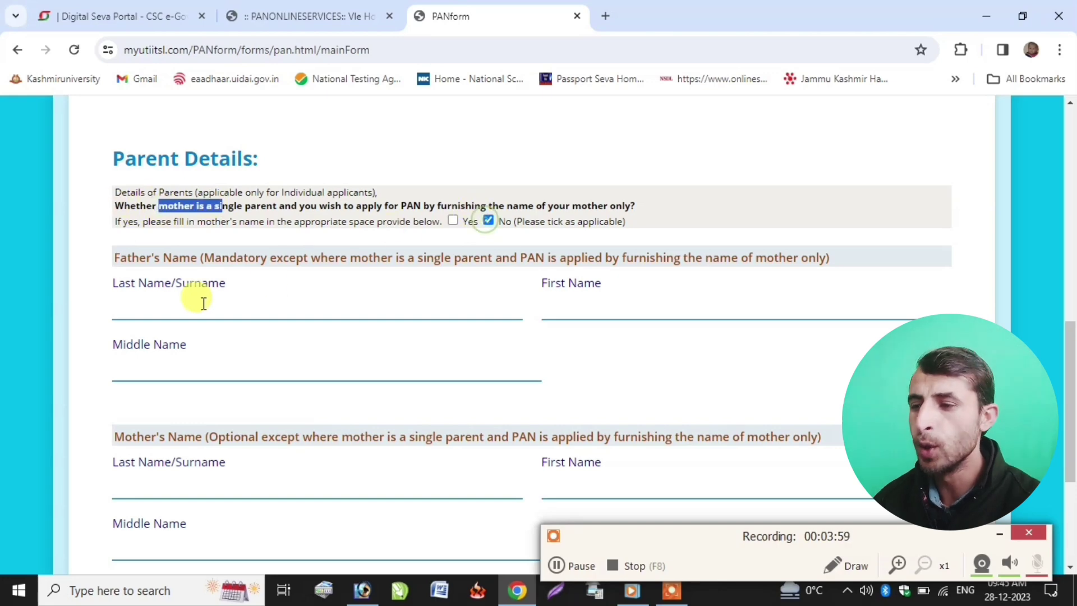
pyautogui.click(162, 313)
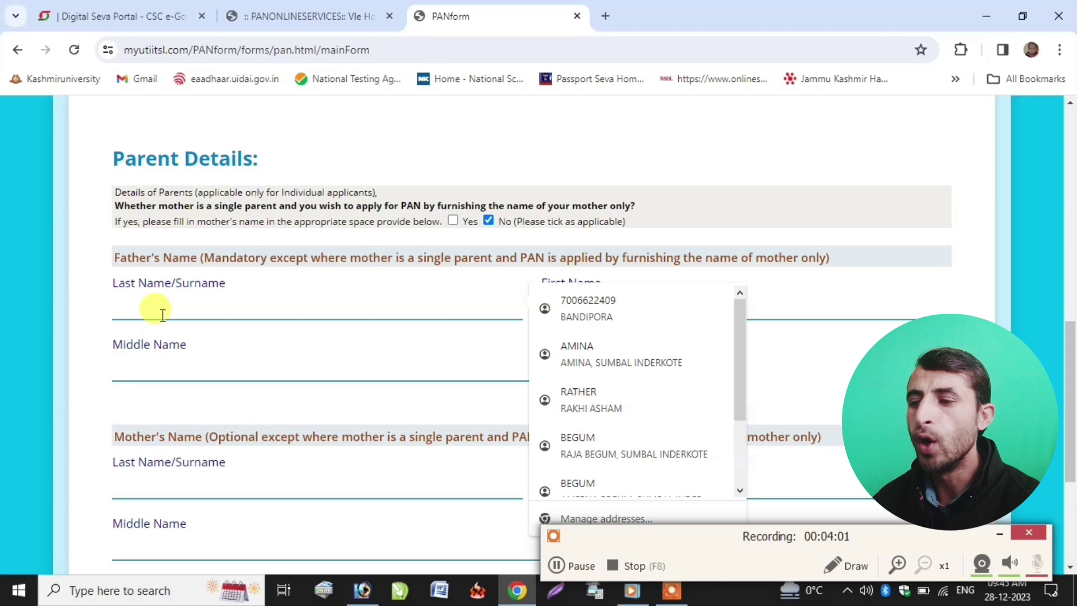
pyautogui.write('B')
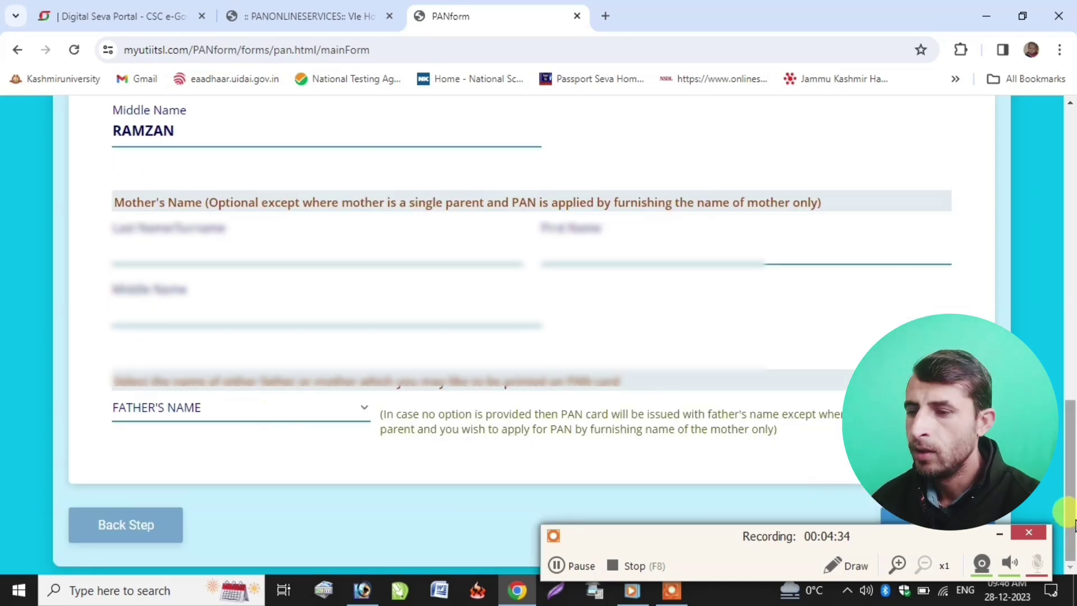
pyautogui.scroll(3, 869, 517)
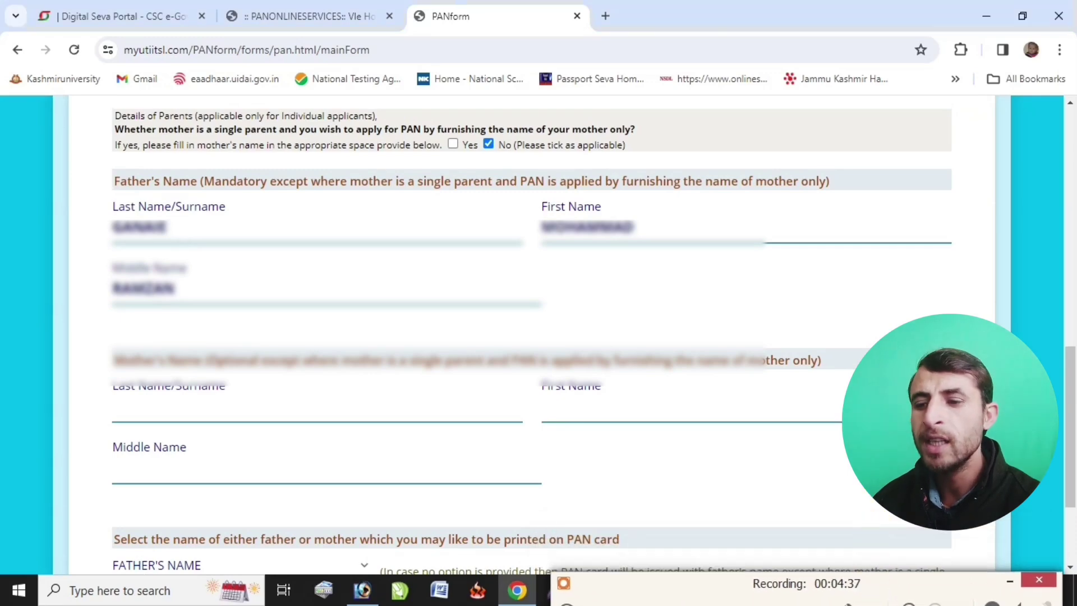
pyautogui.scroll(-3, 908, 533)
# - Fill in the Residential Address fields, starting with the flat number
pyautogui.click(942, 530)
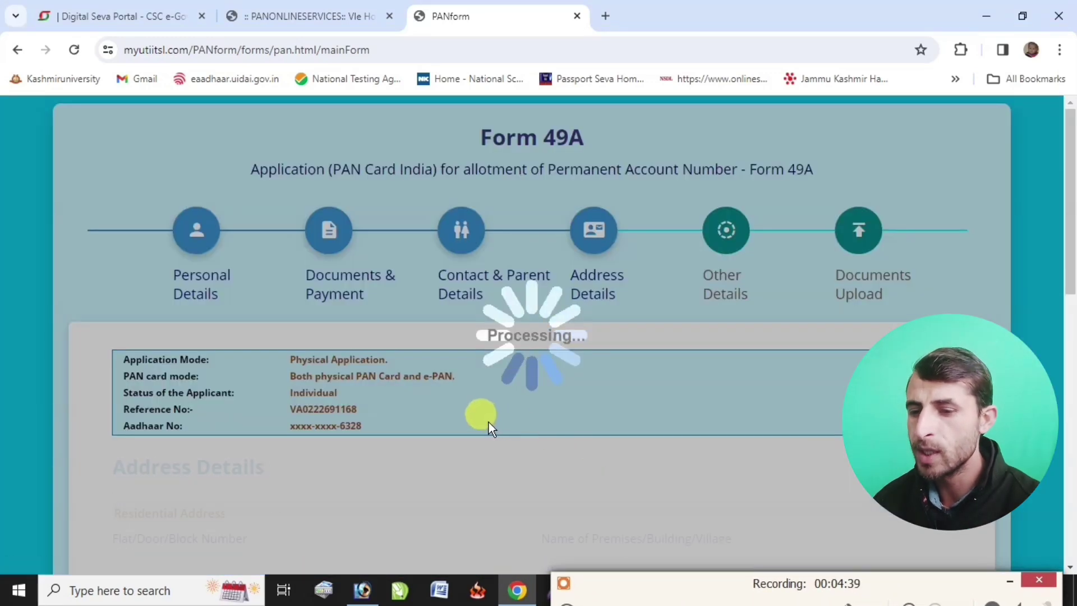
pyautogui.scroll(-1, 336, 381)
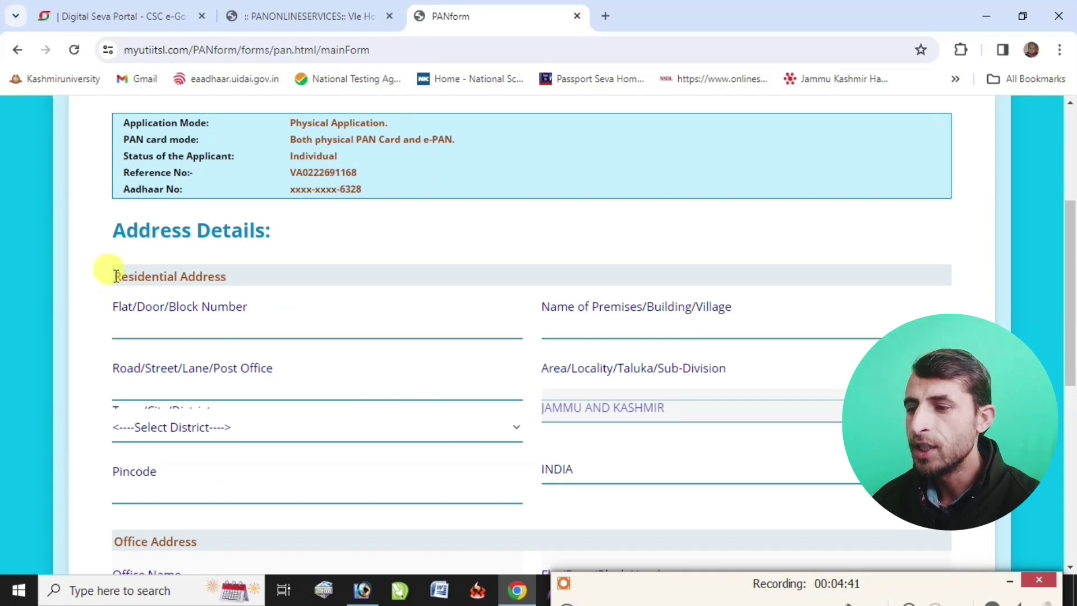
pyautogui.moveTo(115, 276); pyautogui.dragTo(233, 274)
pyautogui.click(148, 314)
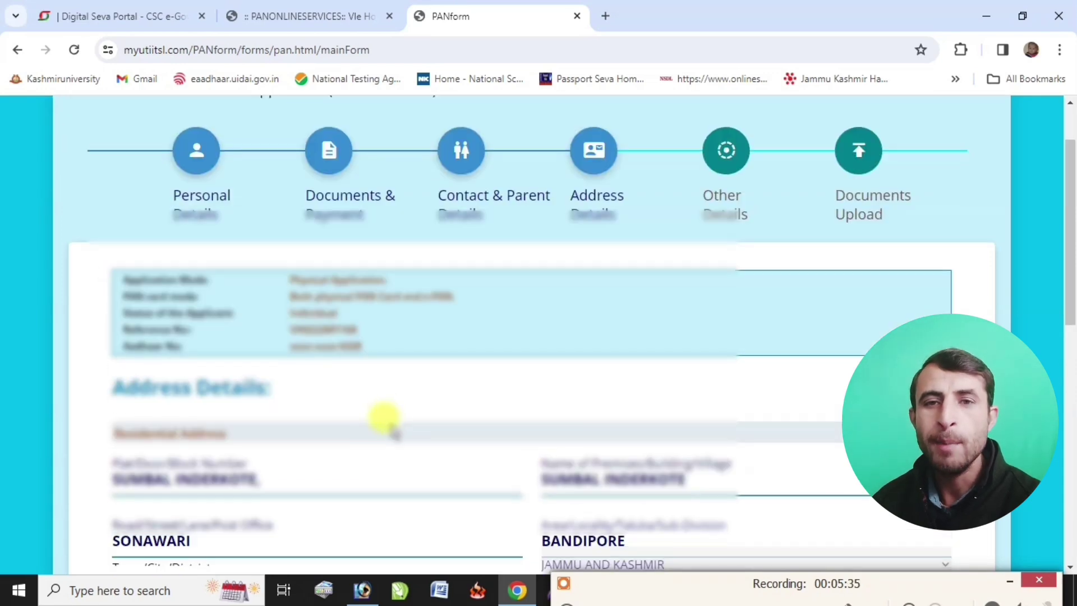
pyautogui.scroll(-4, 384, 417)
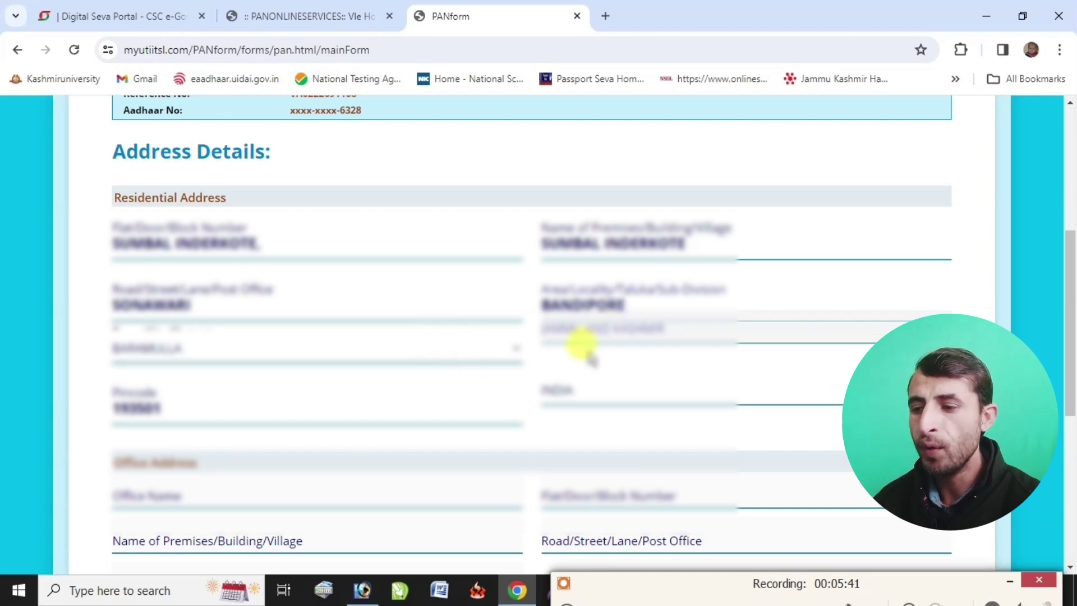
# - Set the source of income to No Income and confirm the message
pyautogui.scroll(-3, 583, 357)
pyautogui.scroll(-4, 152, 384)
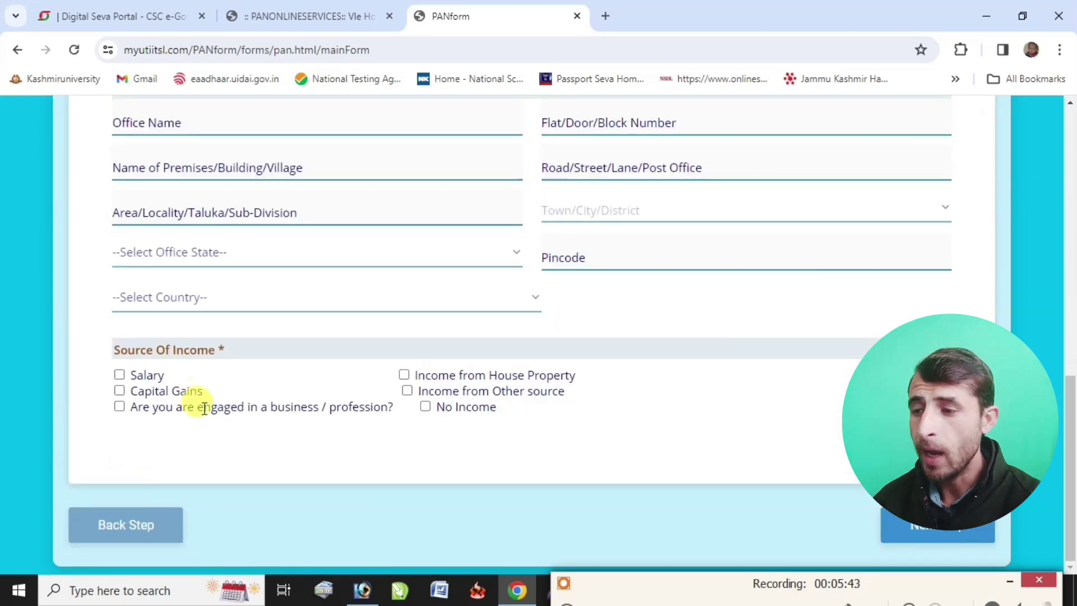
pyautogui.click(425, 407)
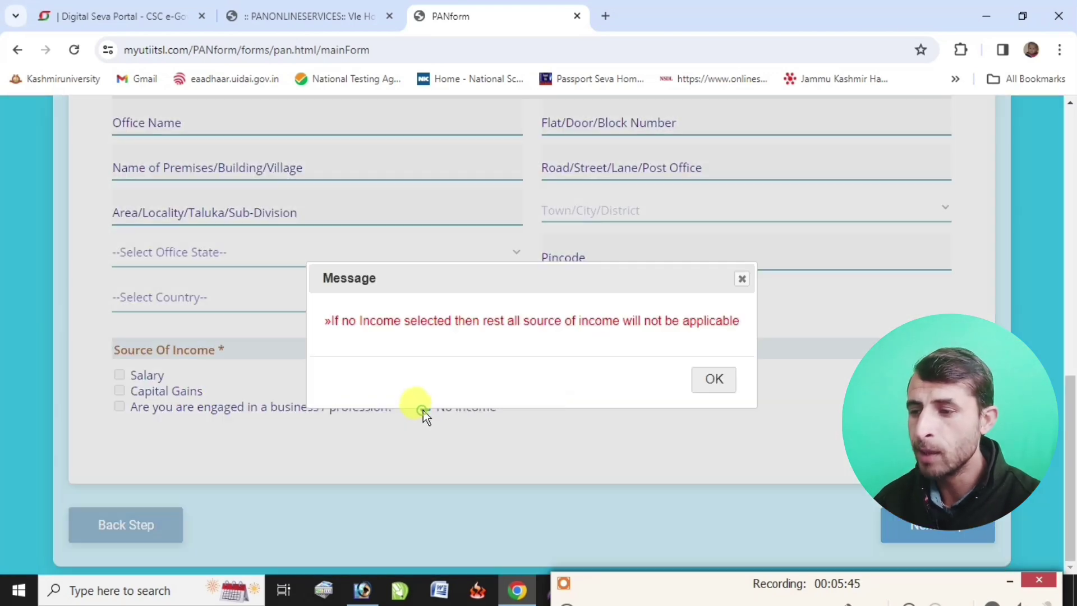
pyautogui.click(712, 379)
pyautogui.click(934, 526)
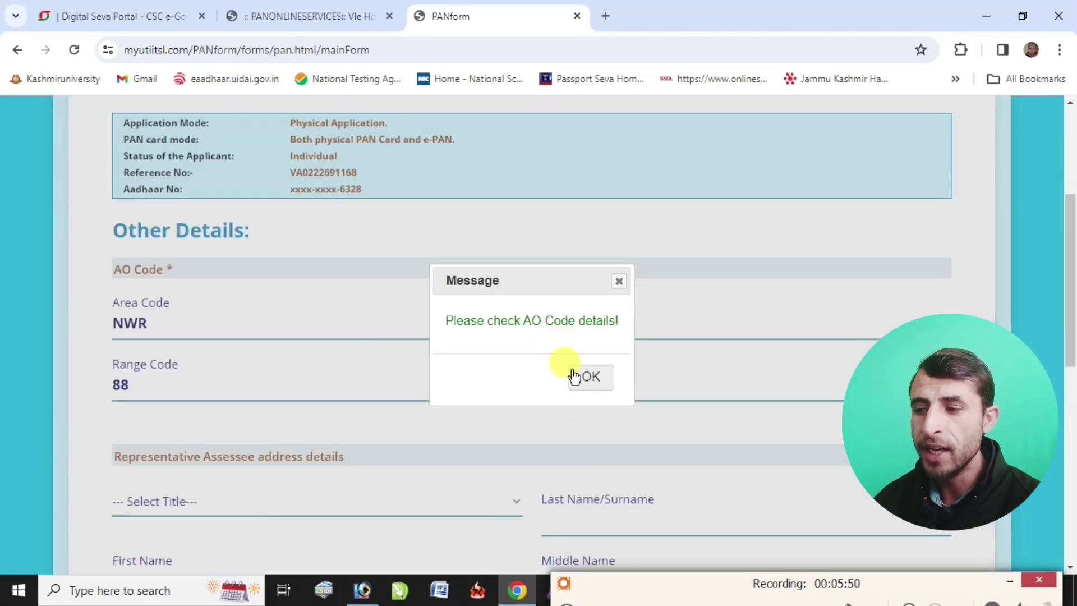
# - Enter the representative assessee's title Shri, full name, and address with district and pincode
pyautogui.click(588, 374)
pyautogui.scroll(-3, 314, 368)
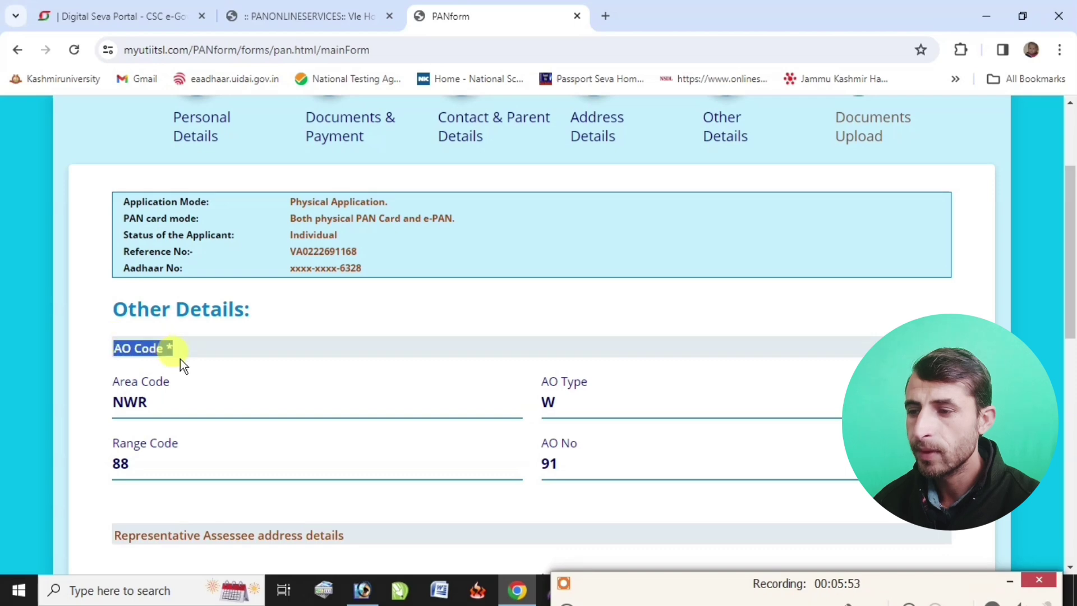
pyautogui.scroll(-7, 182, 362)
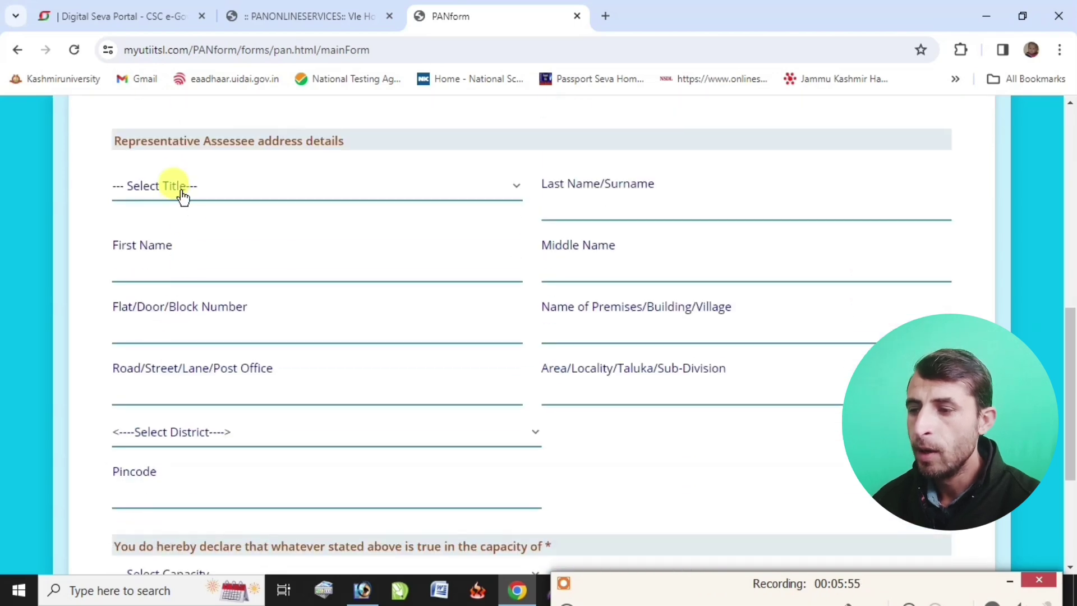
pyautogui.click(182, 196)
pyautogui.click(166, 253)
pyautogui.click(572, 209)
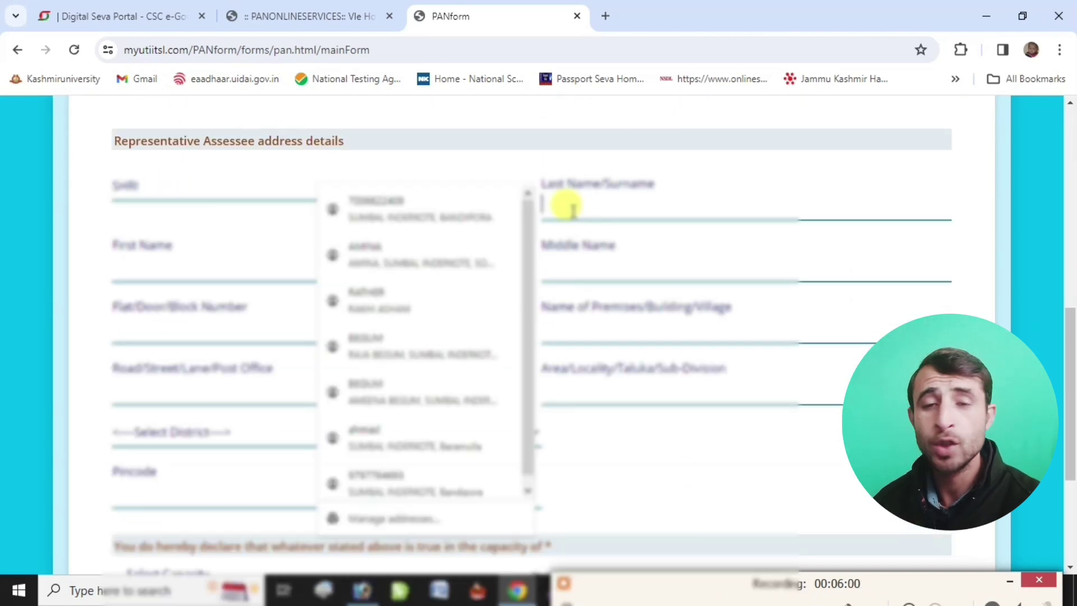
pyautogui.write('GANAIE')
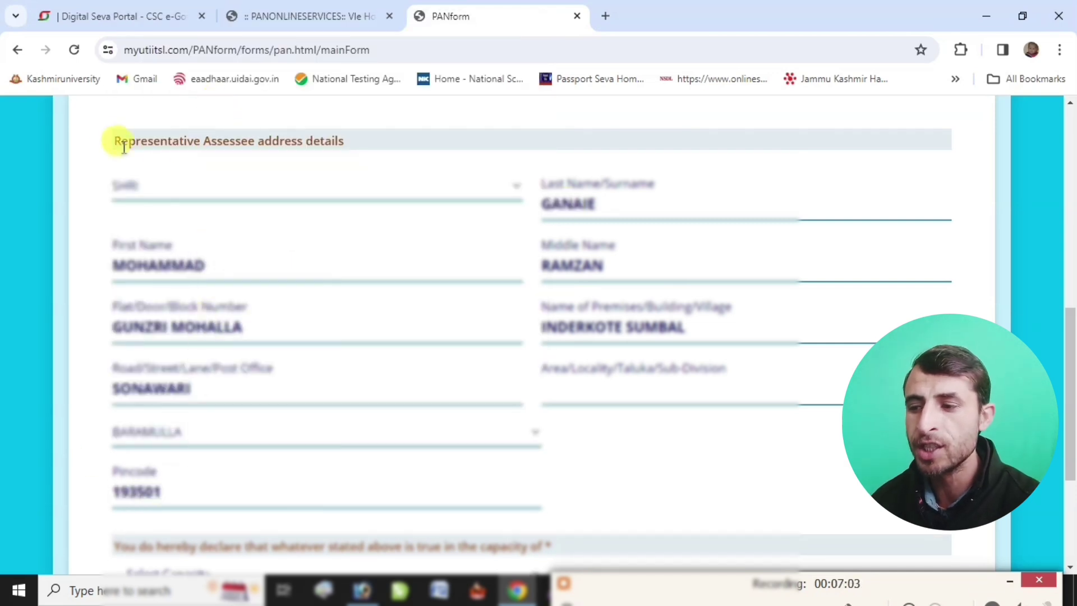
pyautogui.moveTo(109, 137); pyautogui.dragTo(301, 184)
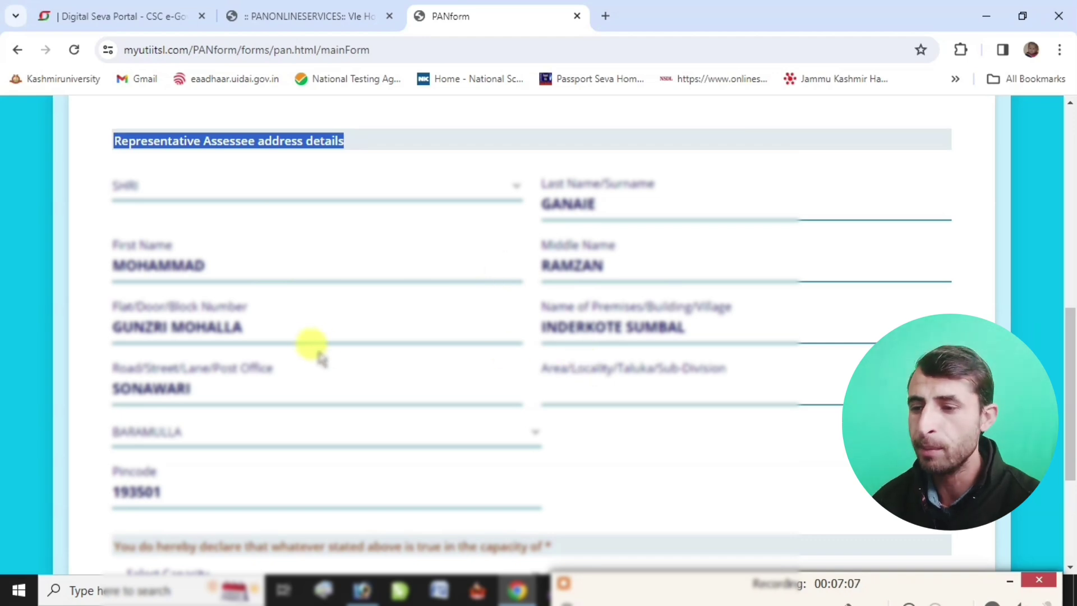
pyautogui.scroll(-4, 322, 381)
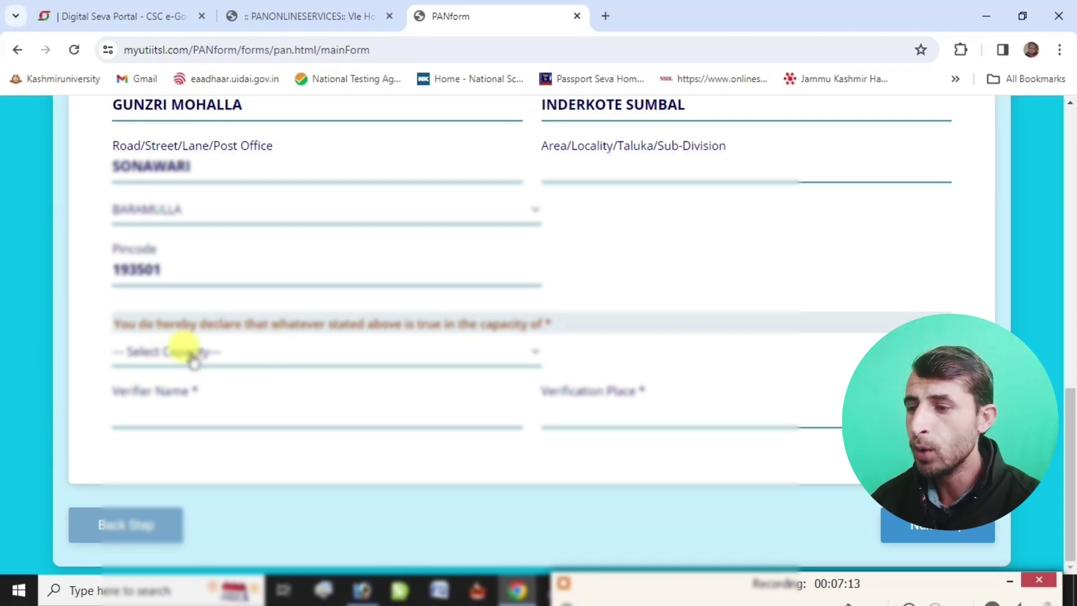
# - Declare in capacity HIMSELF/HERSELF with verification place SUMBAL, then continue to document upload
pyautogui.click(188, 351)
pyautogui.click(178, 399)
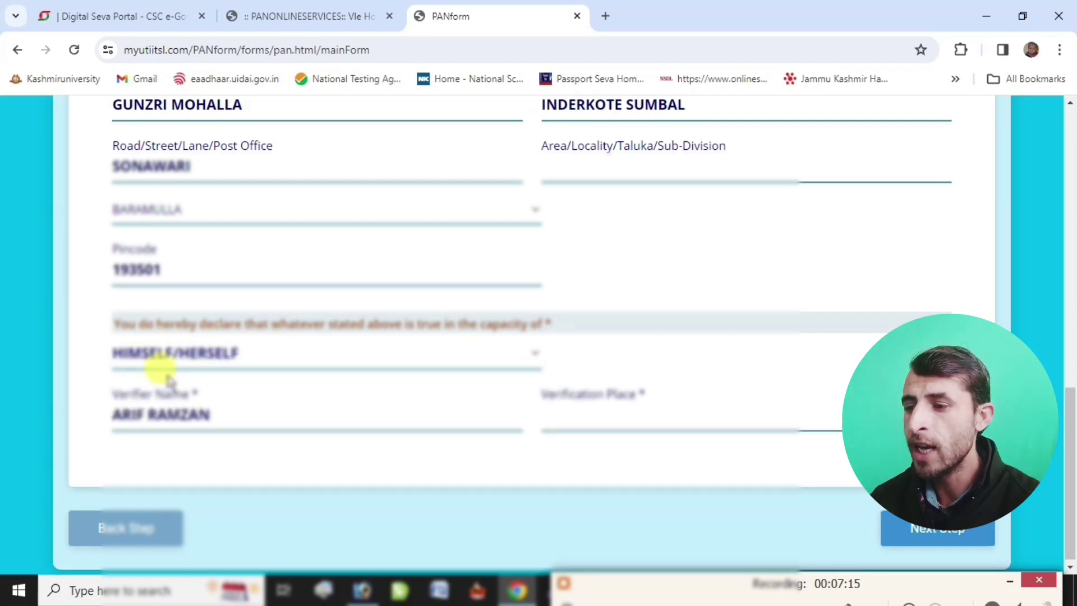
pyautogui.click(227, 351)
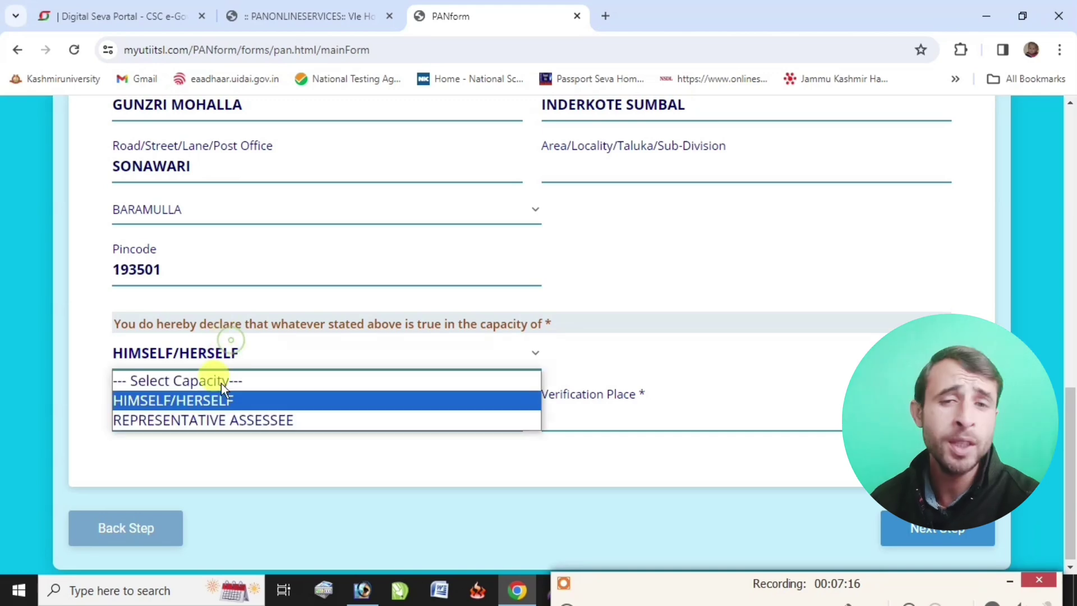
pyautogui.click(197, 421)
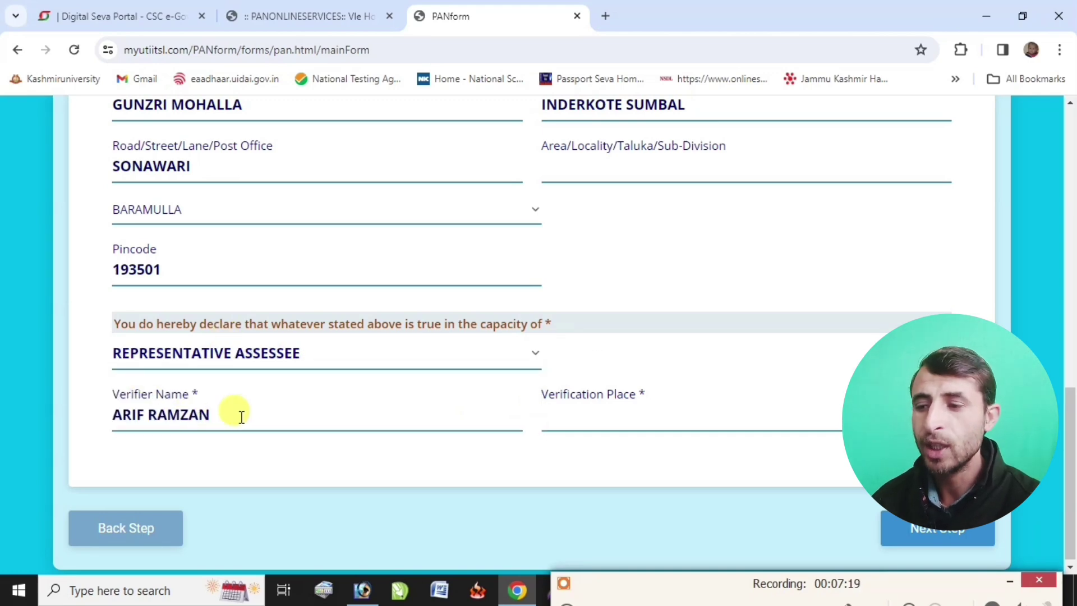
pyautogui.click(291, 375)
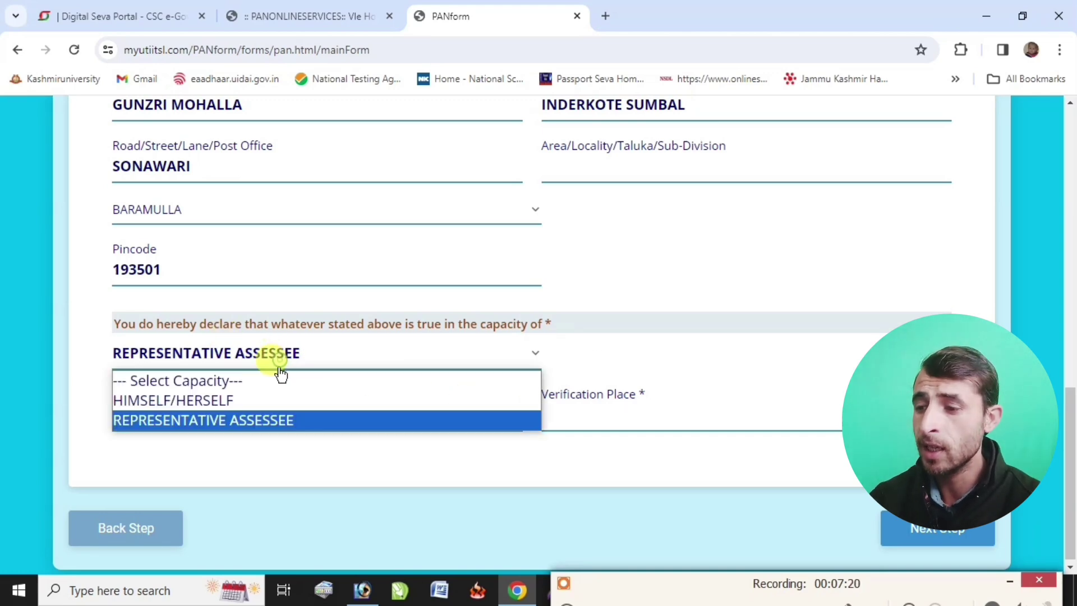
pyautogui.click(256, 401)
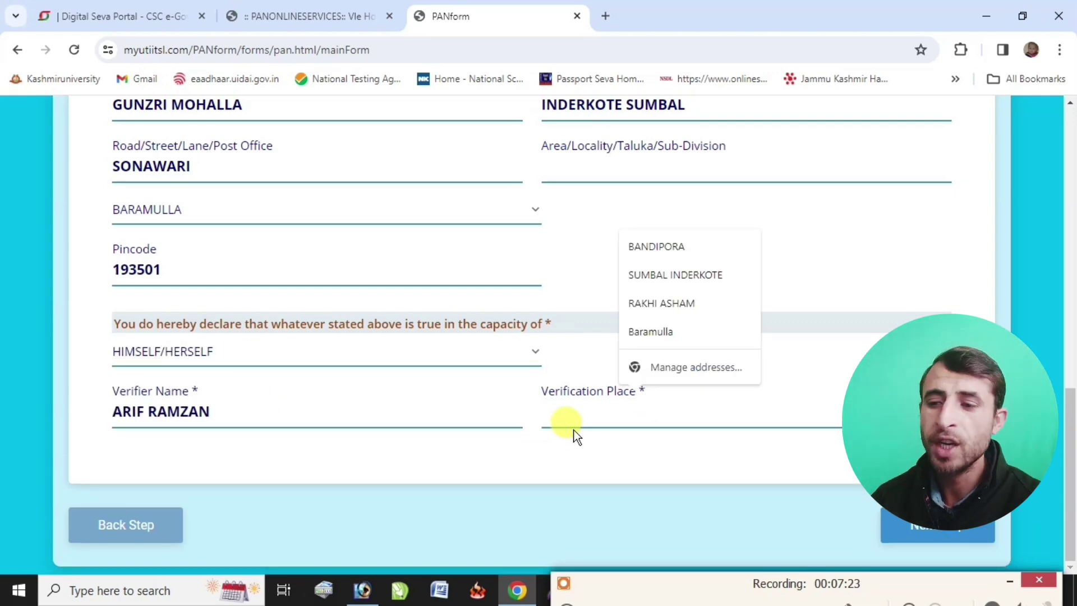
pyautogui.write('SUMBAL')
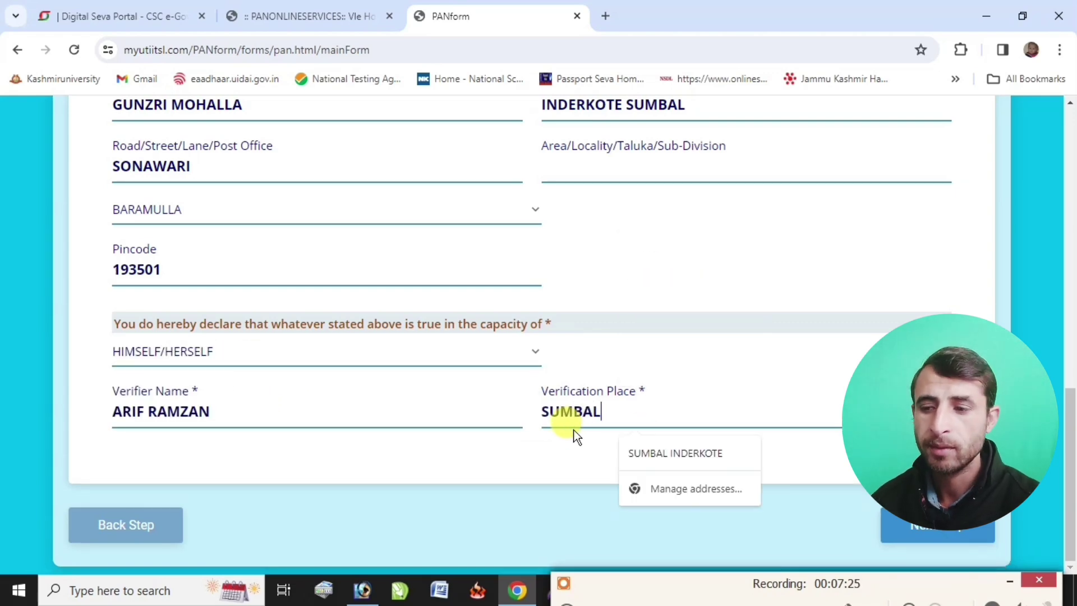
pyautogui.click(456, 493)
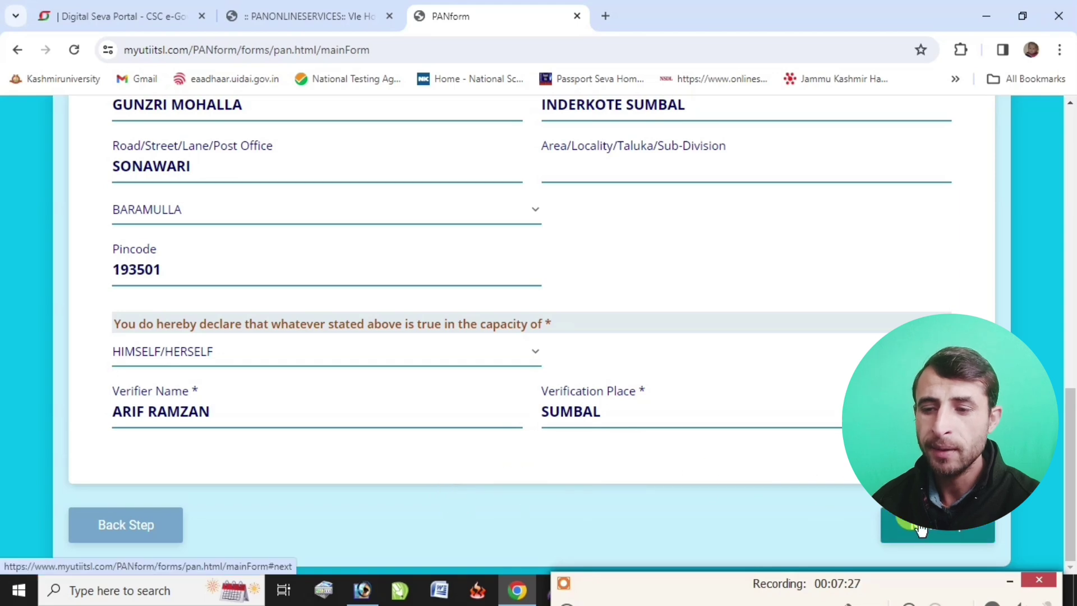
pyautogui.click(899, 527)
# - Submit the application with Aadhaar proofs and scroll the acknowledgement to Download PDF Form
pyautogui.scroll(-2, 504, 385)
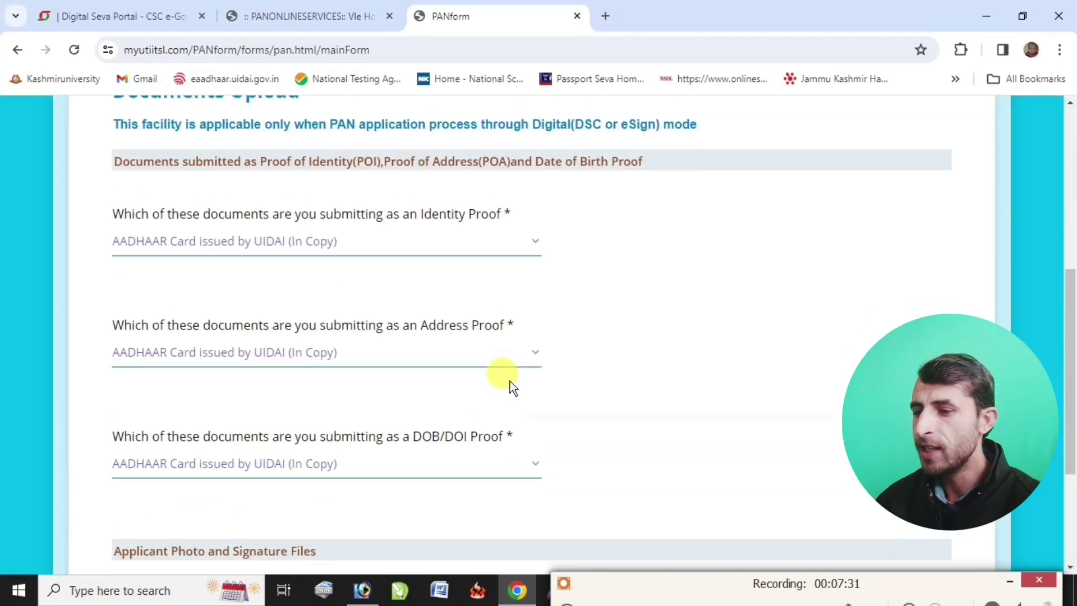
pyautogui.scroll(2, 480, 380)
pyautogui.scroll(-5, 474, 380)
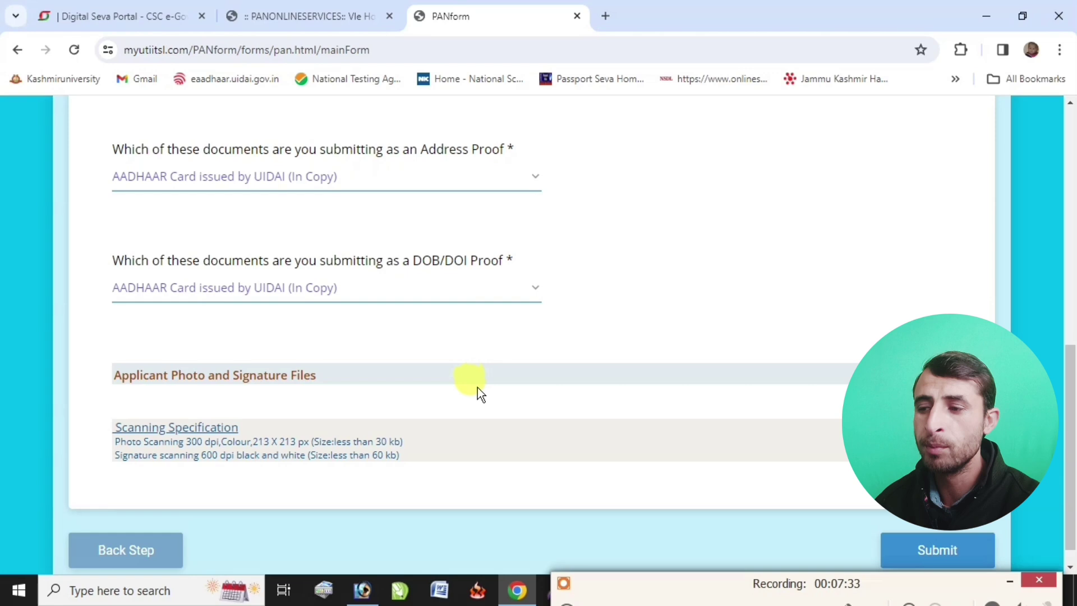
pyautogui.click(926, 545)
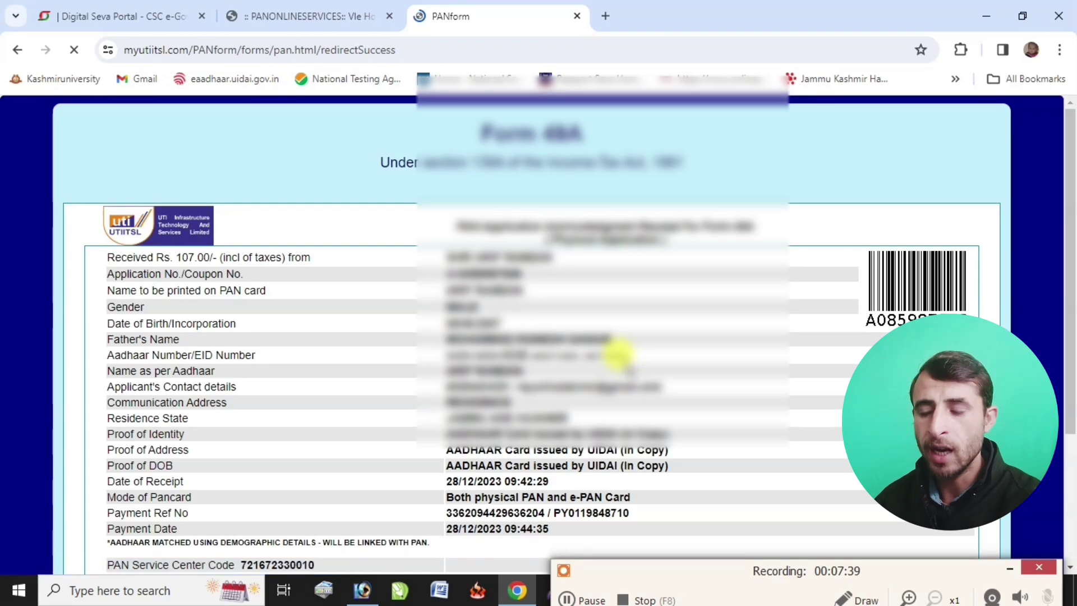
pyautogui.scroll(-3, 617, 358)
pyautogui.scroll(-1, 457, 481)
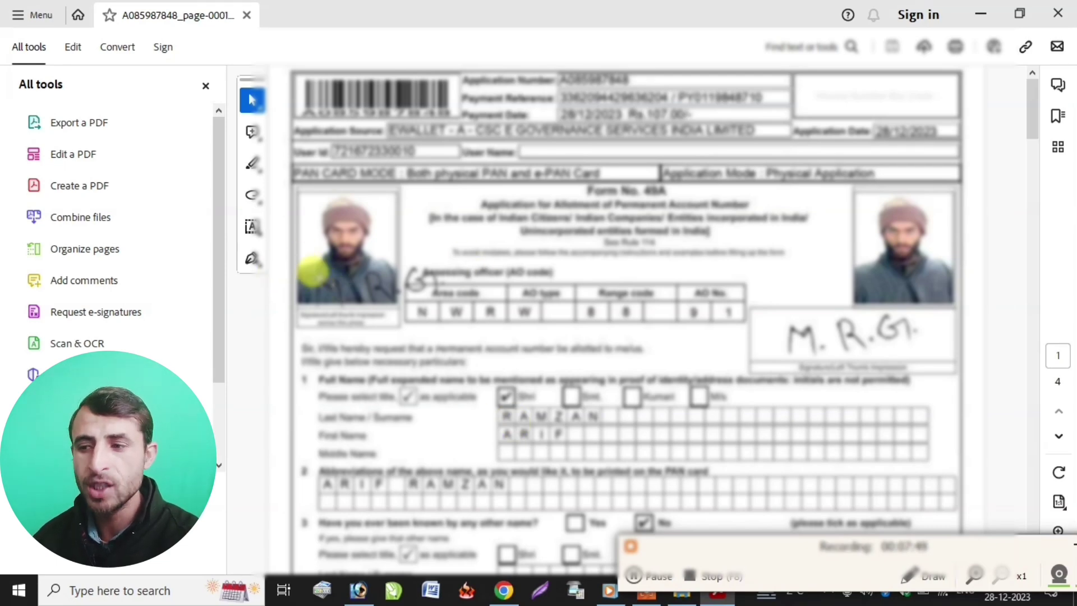
pyautogui.moveTo(443, 292)
pyautogui.mouseDown()
pyautogui.moveTo(301, 196)
pyautogui.moveTo(312, 228)
pyautogui.moveTo(381, 231)
pyautogui.mouseUp()
pyautogui.moveTo(876, 205); pyautogui.dragTo(948, 268)
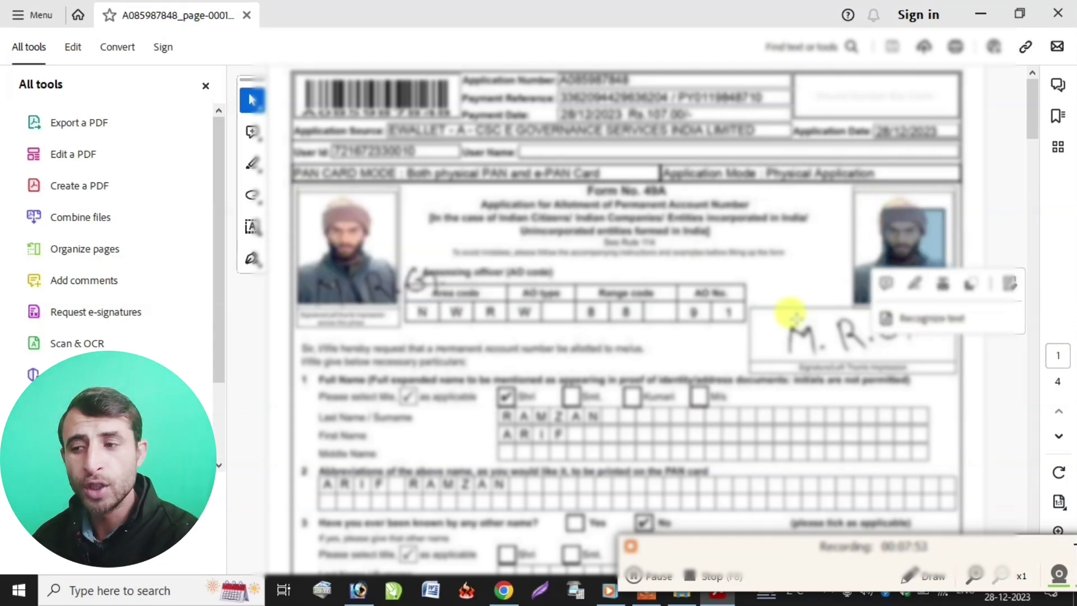
pyautogui.click(807, 317)
pyautogui.scroll(-20, 1021, 284)
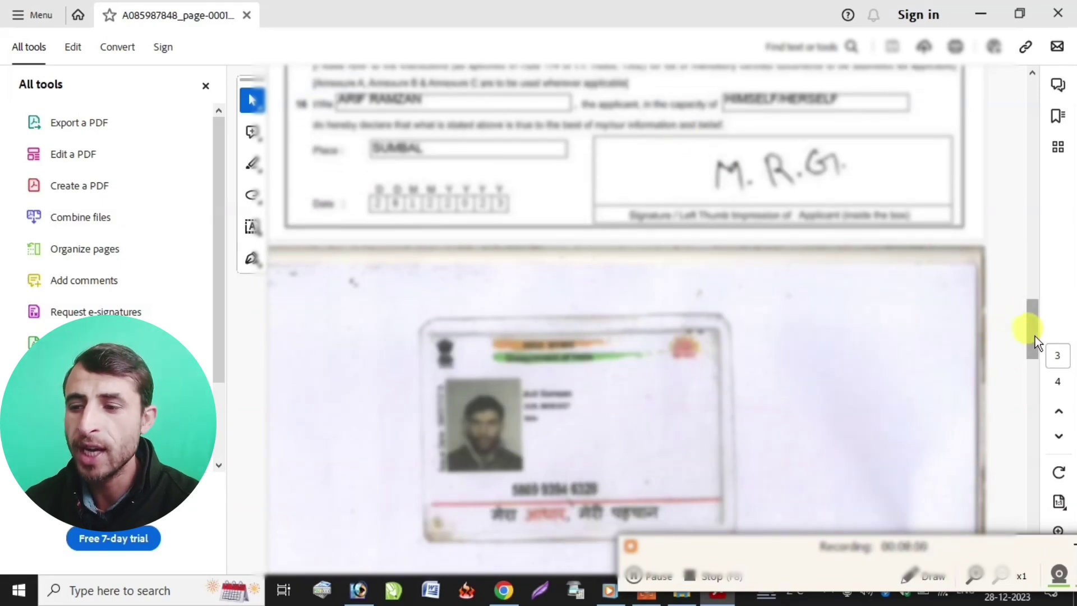
pyautogui.scroll(-5, 1034, 335)
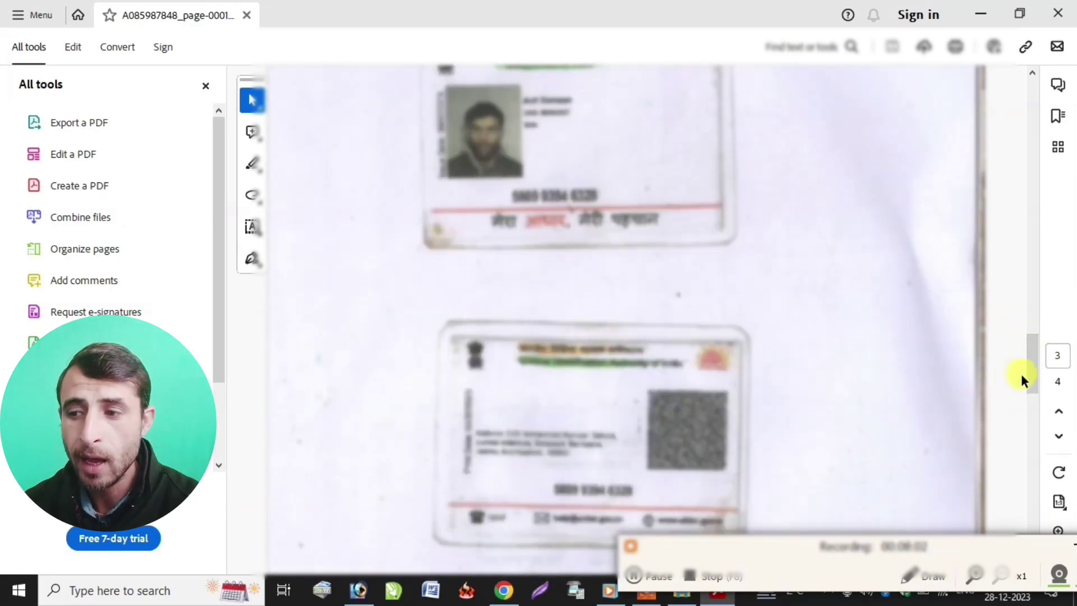
pyautogui.moveTo(1032, 384); pyautogui.dragTo(1024, 476)
pyautogui.scroll(-2, 686, 328)
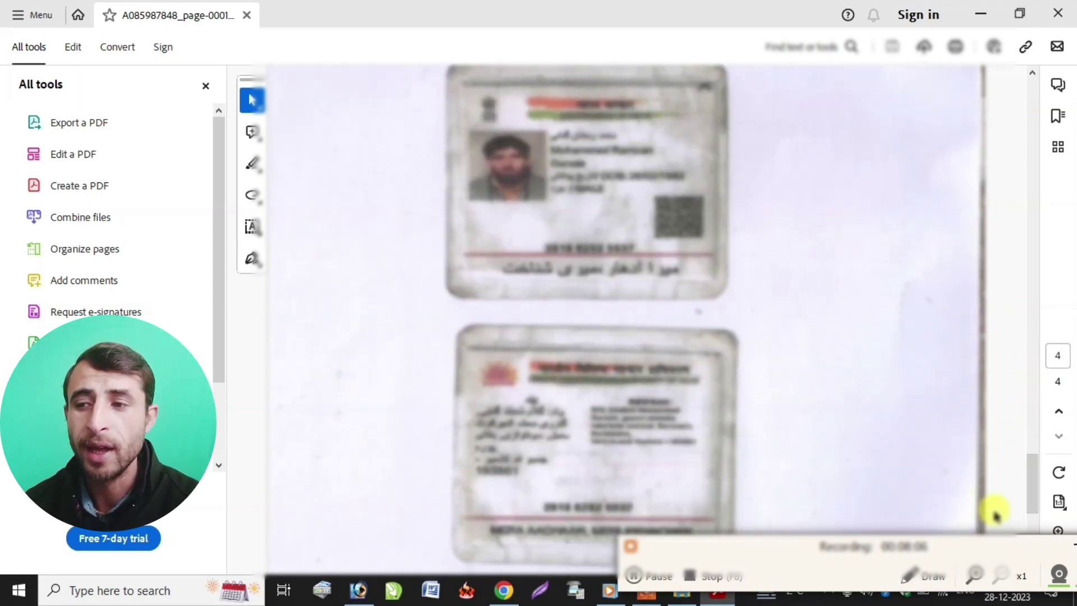
pyautogui.moveTo(1027, 478); pyautogui.dragTo(975, 92)
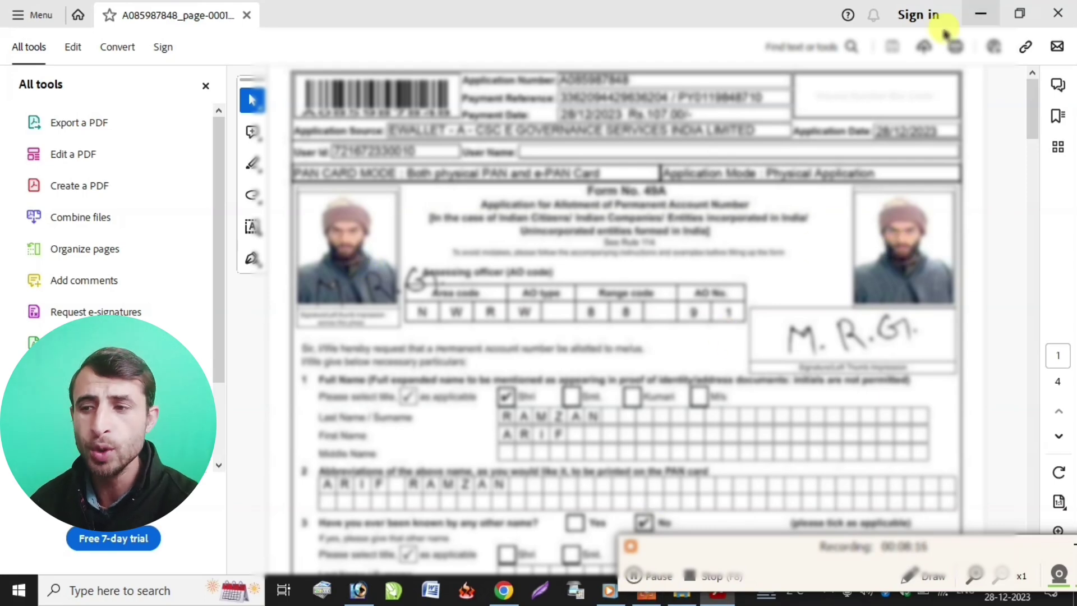
pyautogui.click(980, 14)
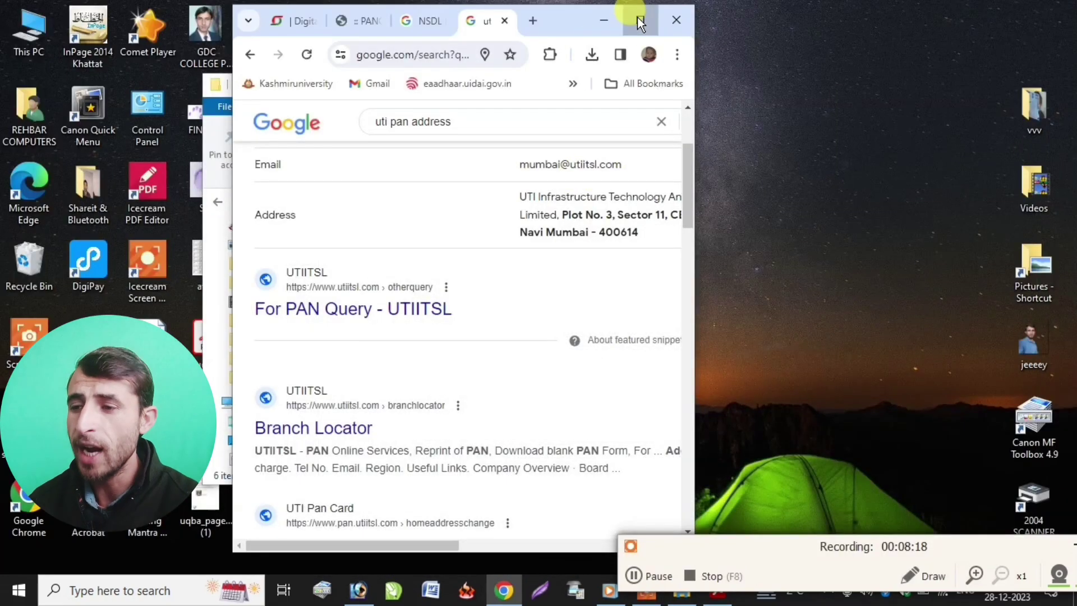
# - Maximize Chrome and highlight the UTIITSL Mumbai postal address in the 'uti pan address' results
pyautogui.click(651, 16)
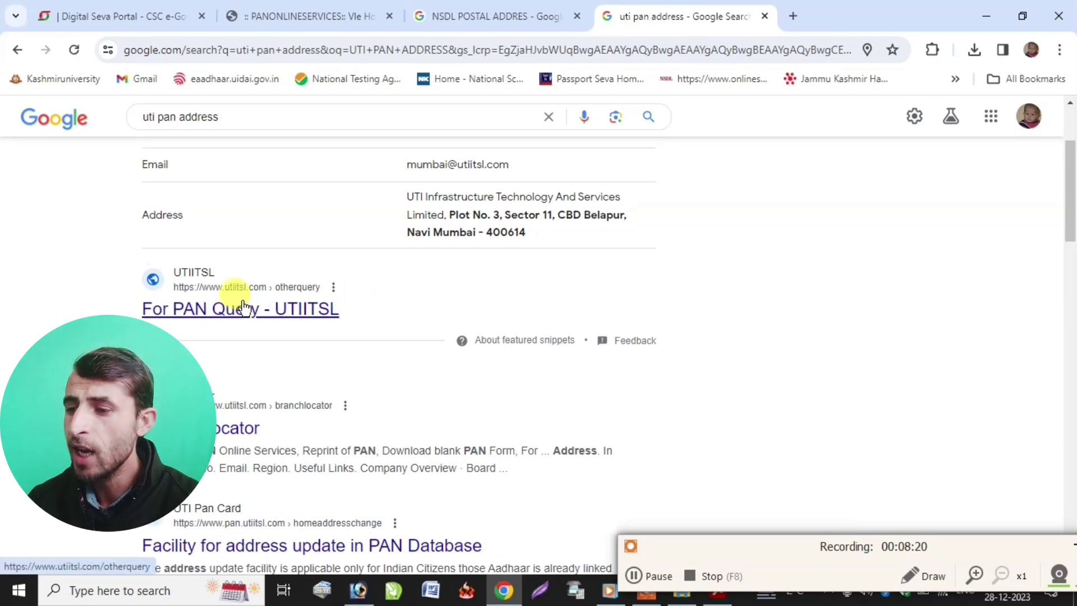
pyautogui.scroll(3, 240, 289)
pyautogui.moveTo(408, 348); pyautogui.dragTo(533, 392)
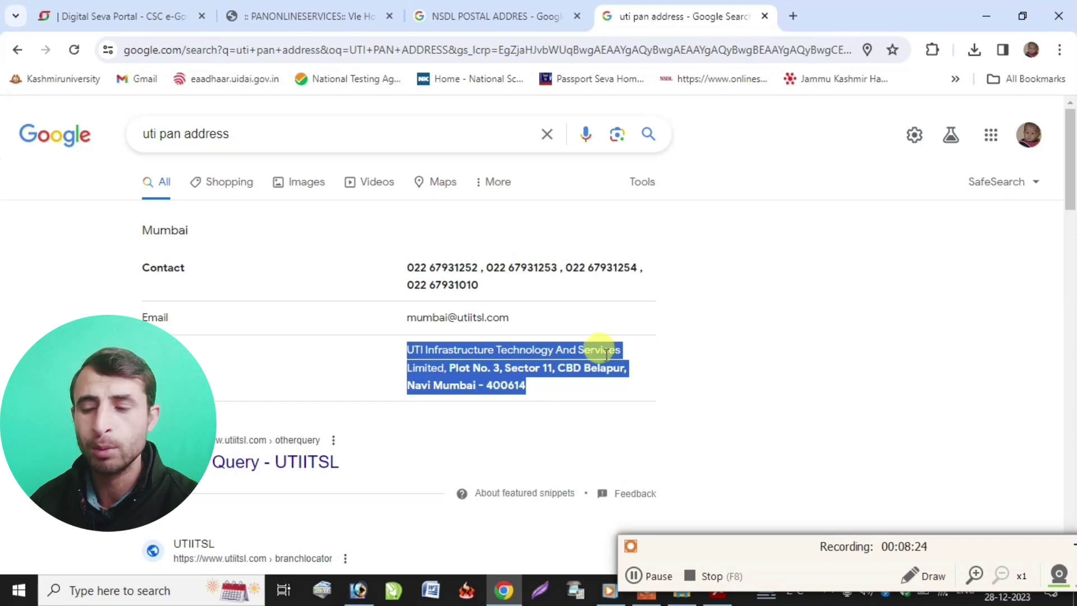
# - In the 'NSDL POSTAL ADDRES' results, highlight Protean's Pune postal address for NSDL PAN applications
pyautogui.click(471, 18)
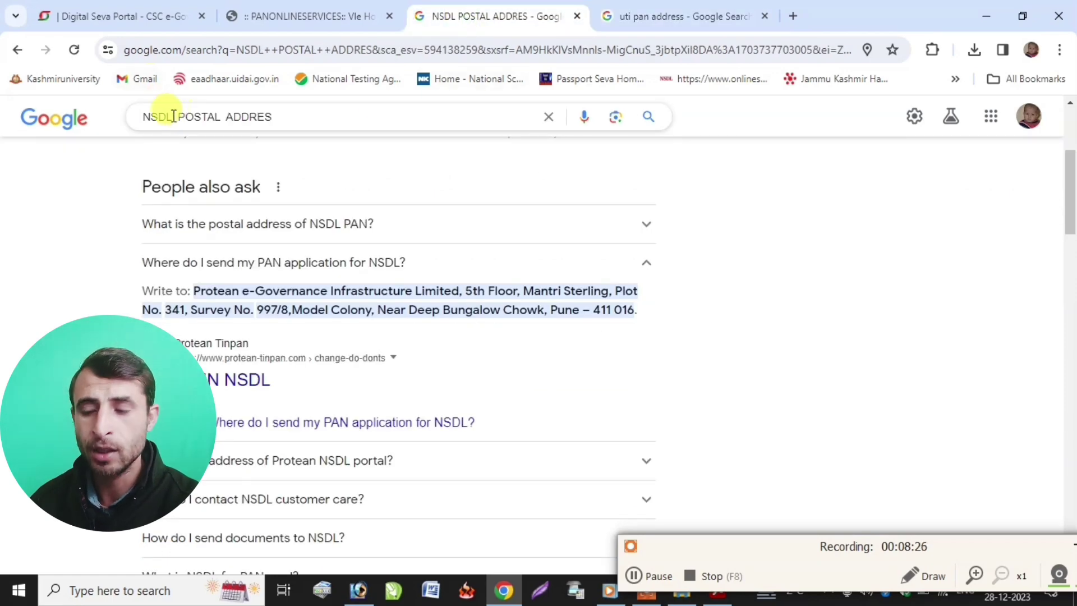
pyautogui.moveTo(271, 117); pyautogui.dragTo(125, 115)
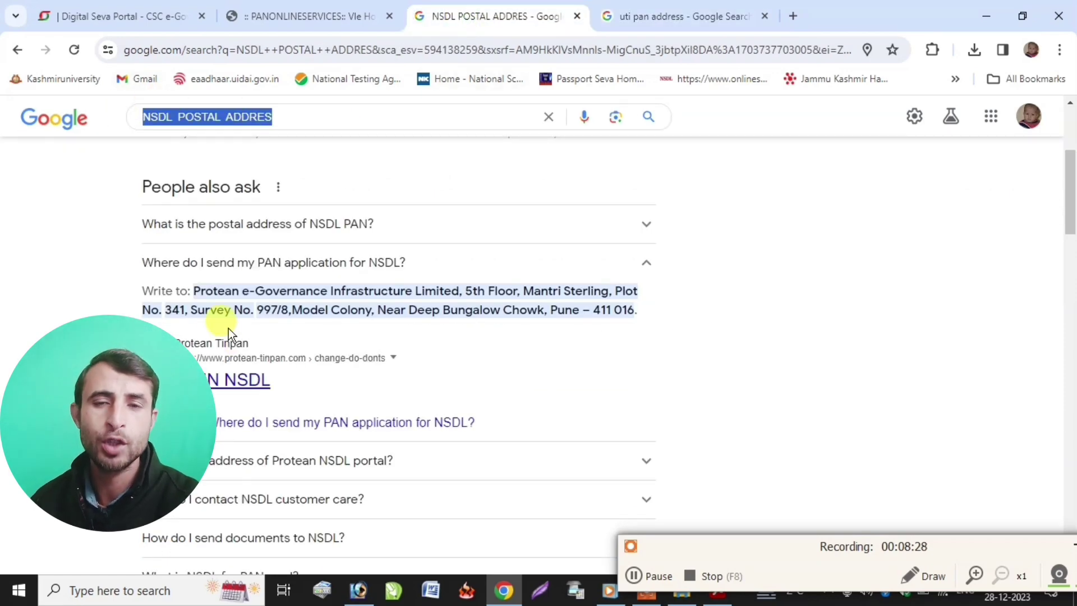
pyautogui.moveTo(192, 292); pyautogui.dragTo(666, 308)
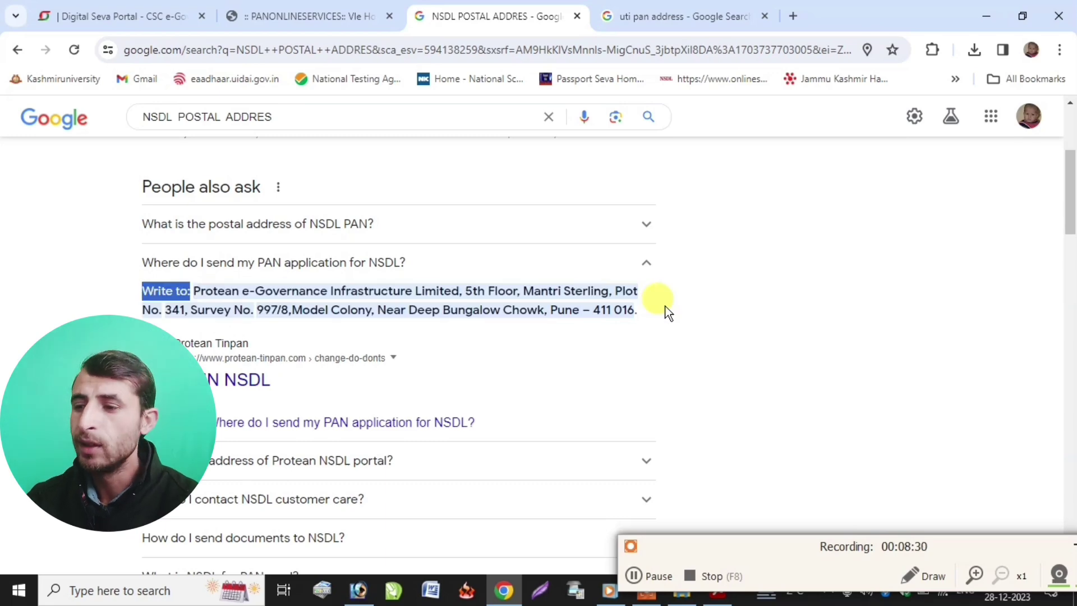